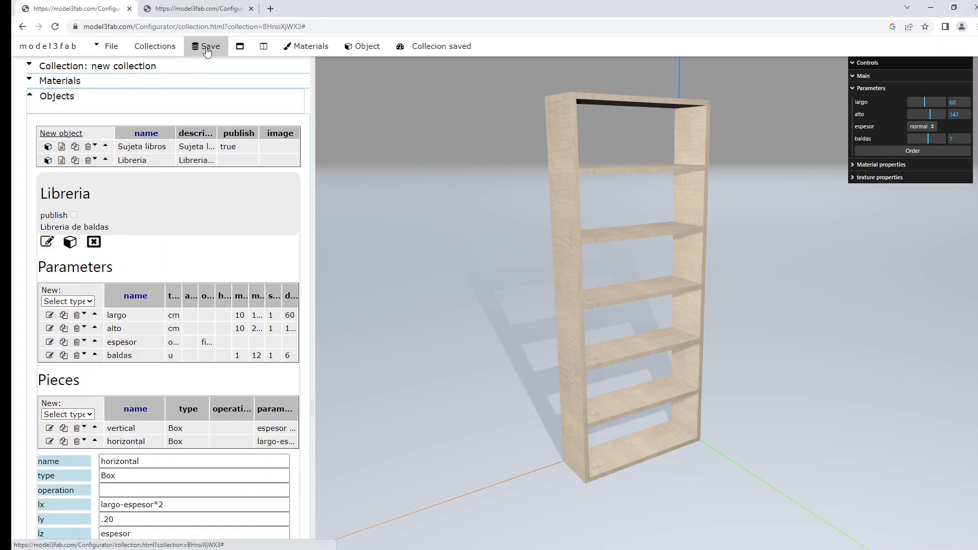
# Start a new materials-type parameter for the Libreria object and name it madera.
pyautogui.scroll(-5, 199, 225)
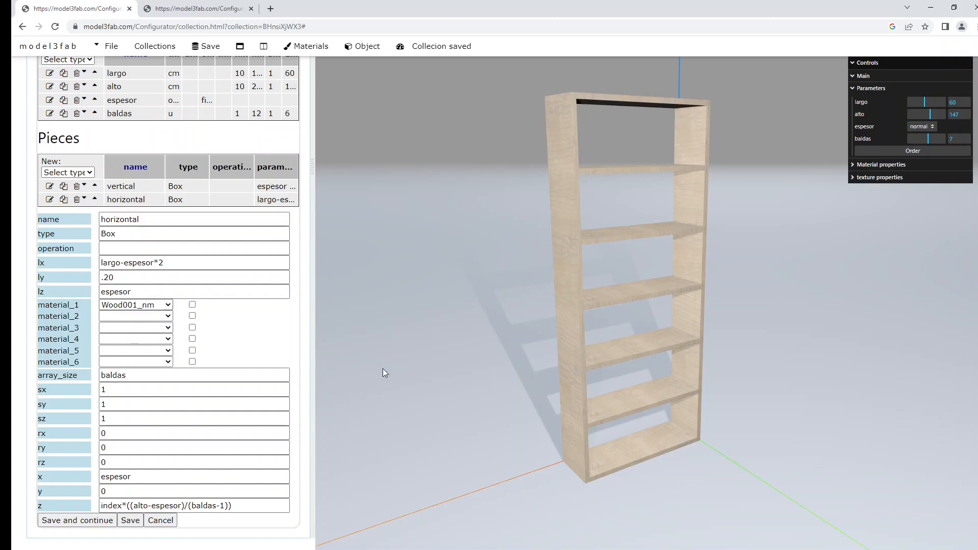
pyautogui.scroll(3, 127, 309)
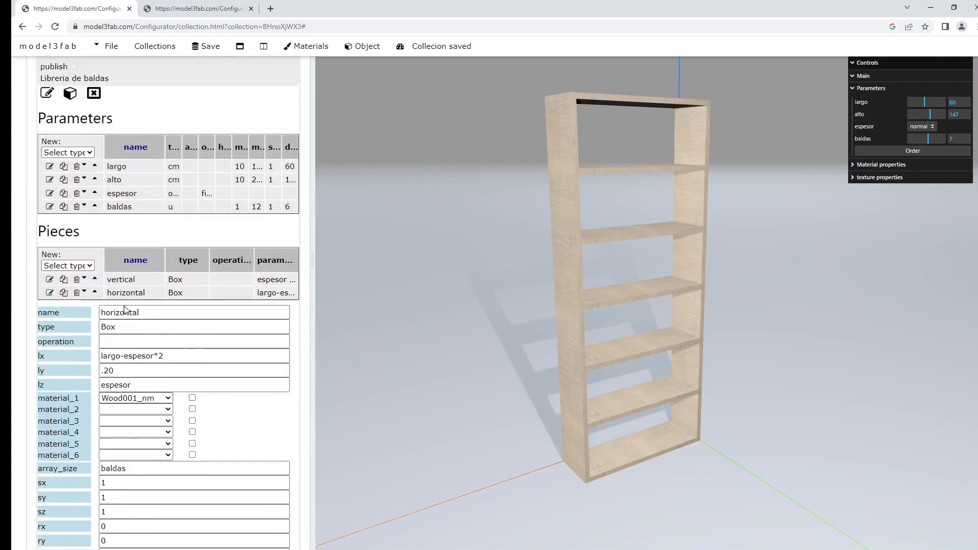
pyautogui.scroll(2, 122, 308)
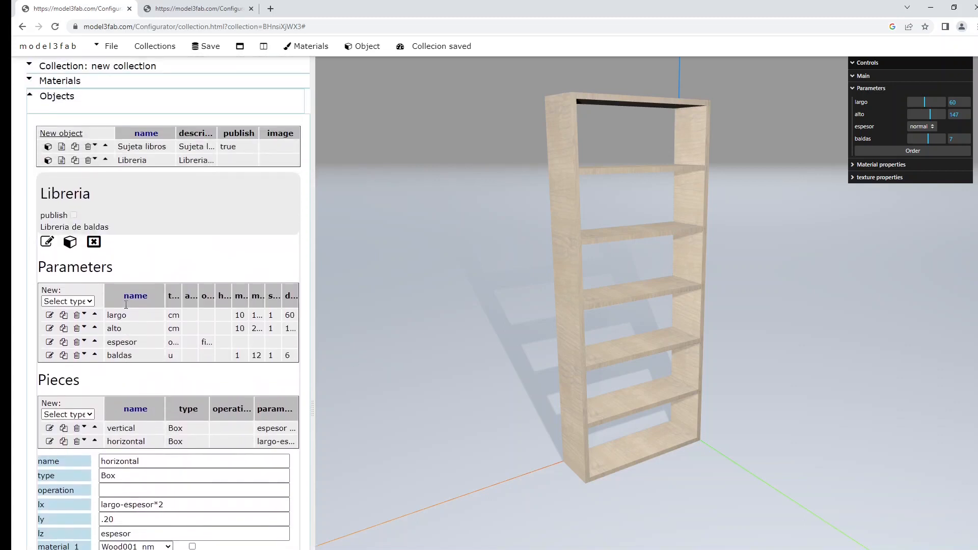
pyautogui.click(64, 301)
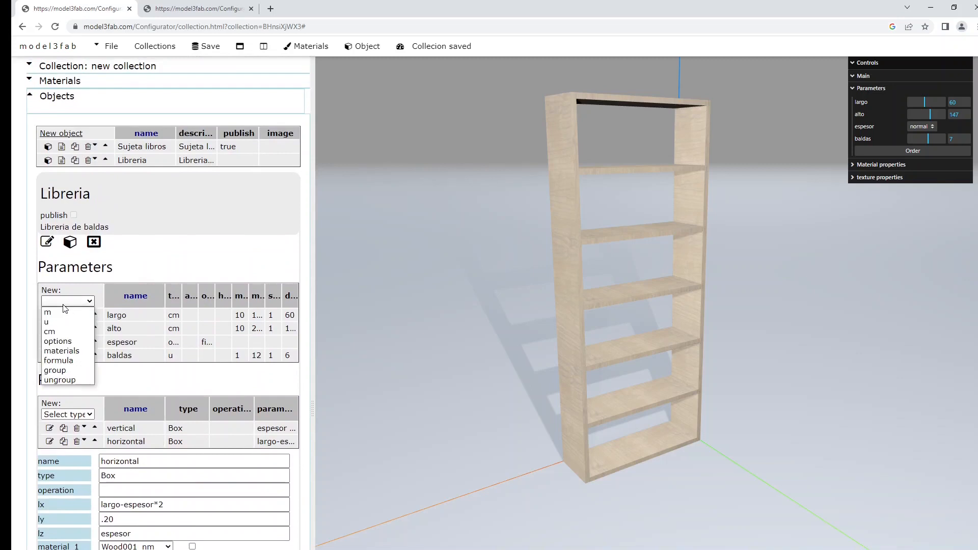
pyautogui.click(62, 352)
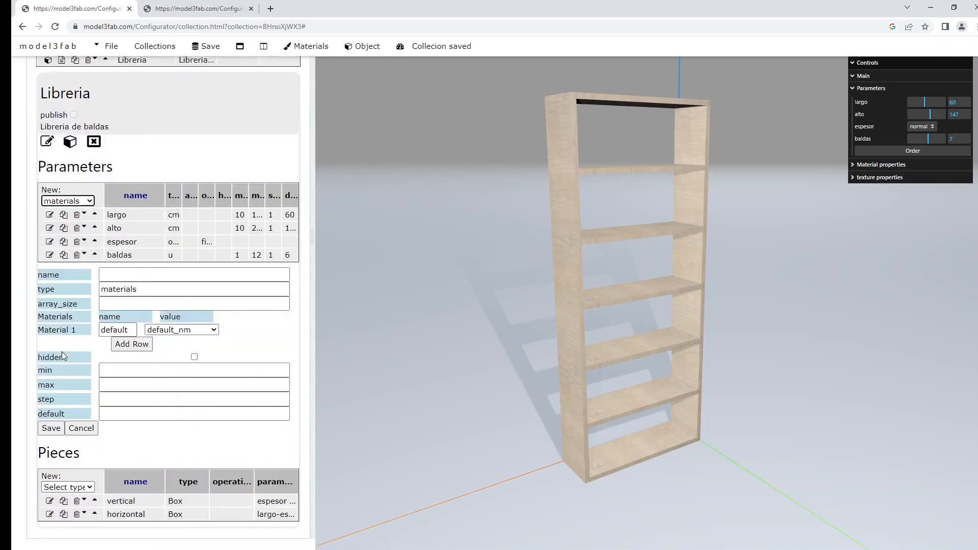
pyautogui.click(126, 276)
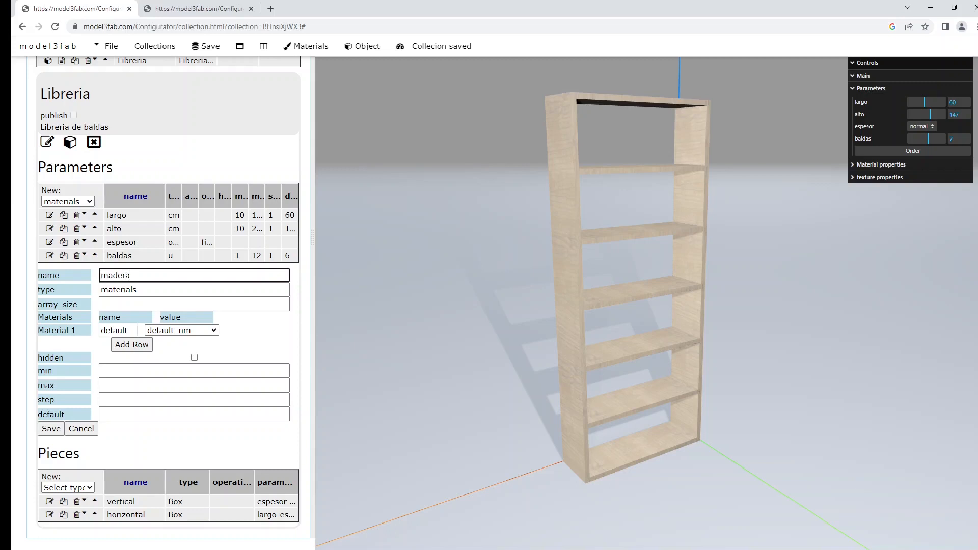
# Define four material options for the madera parameter: Wood001_nm, Wood050_nm, Wood067_nm and Wood030_nm.
pyautogui.click(191, 332)
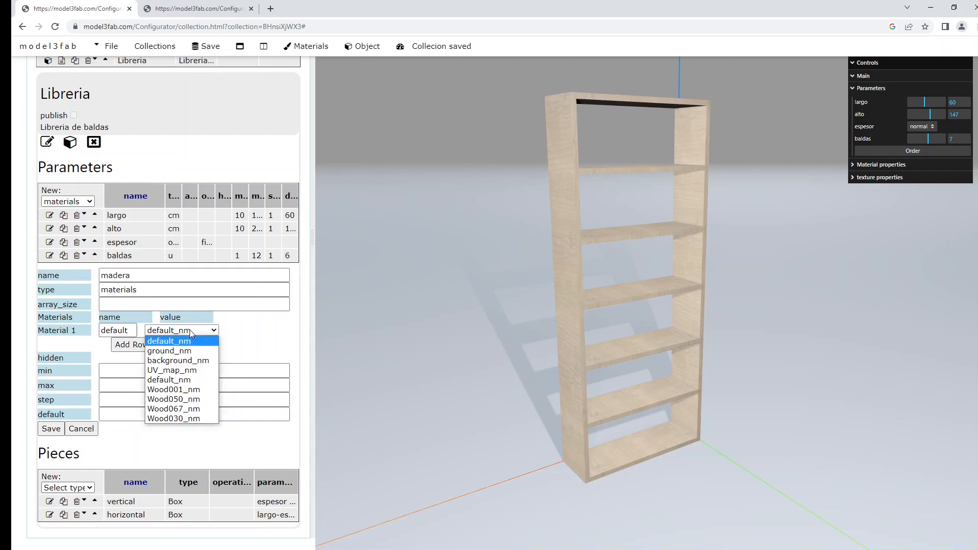
pyautogui.click(174, 390)
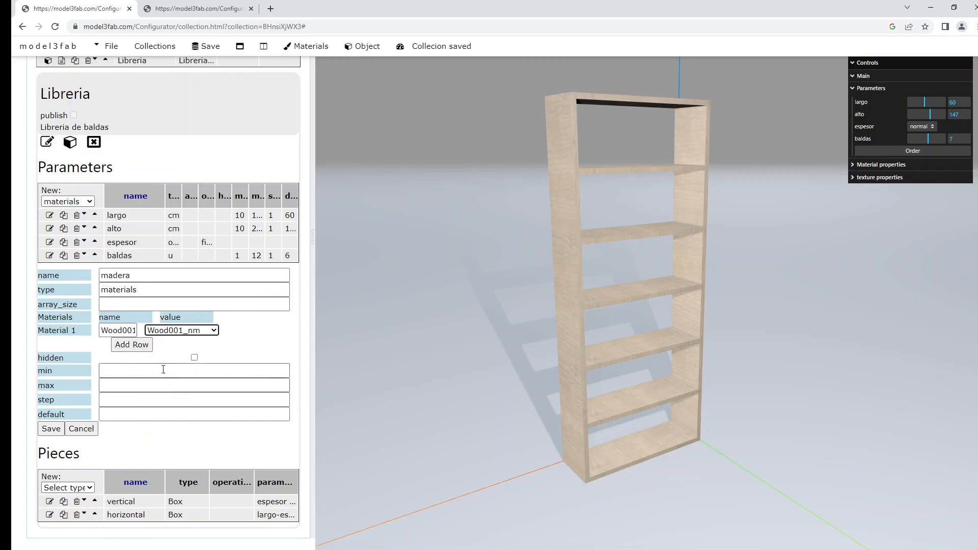
pyautogui.click(130, 345)
pyautogui.click(178, 345)
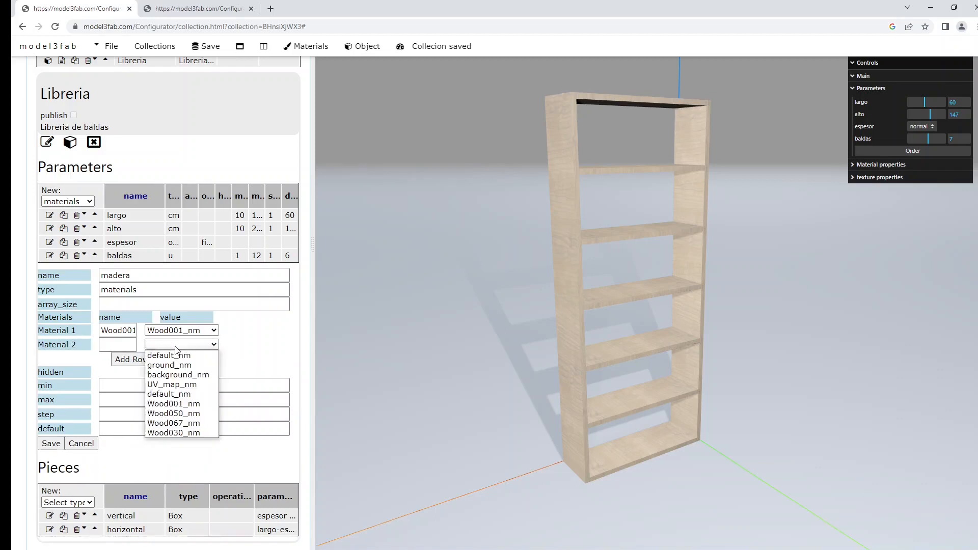
pyautogui.click(177, 412)
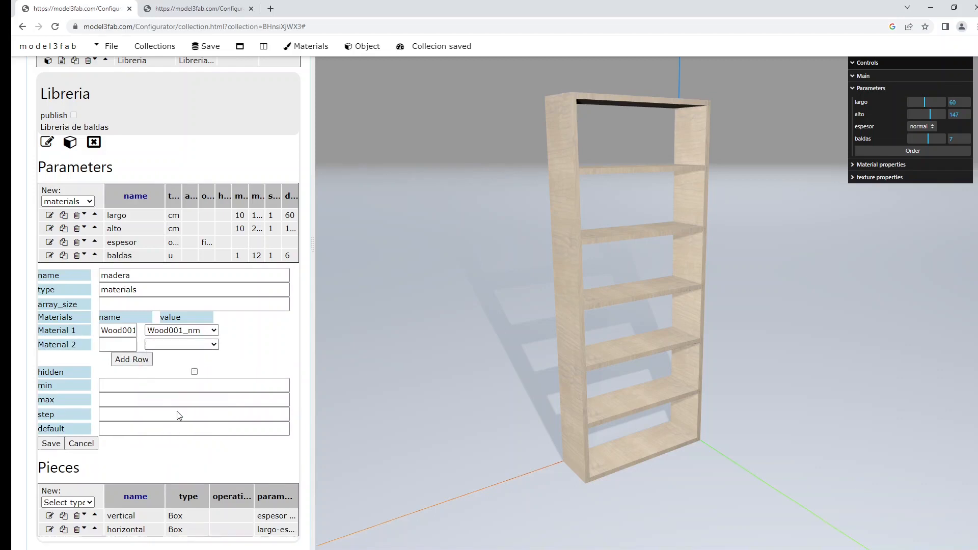
pyautogui.click(131, 359)
pyautogui.click(179, 359)
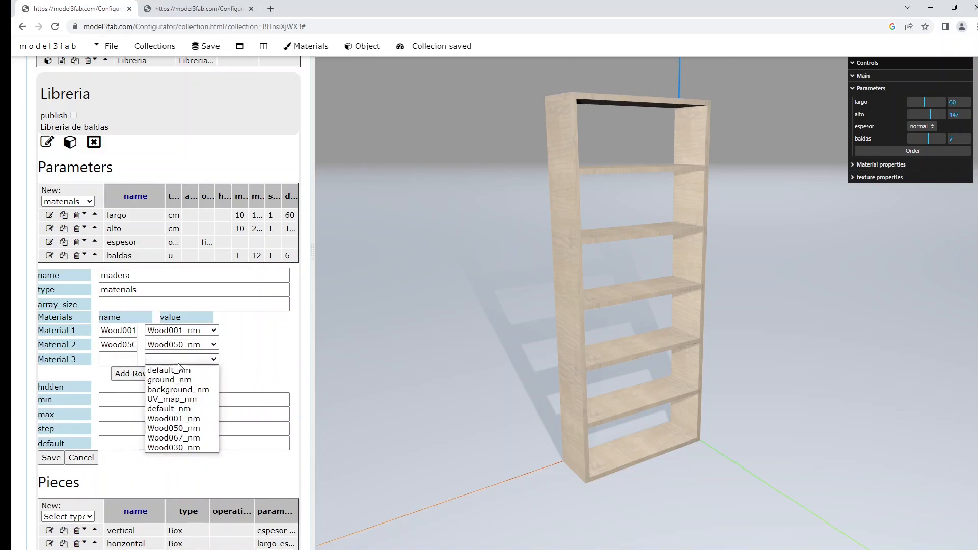
pyautogui.click(187, 441)
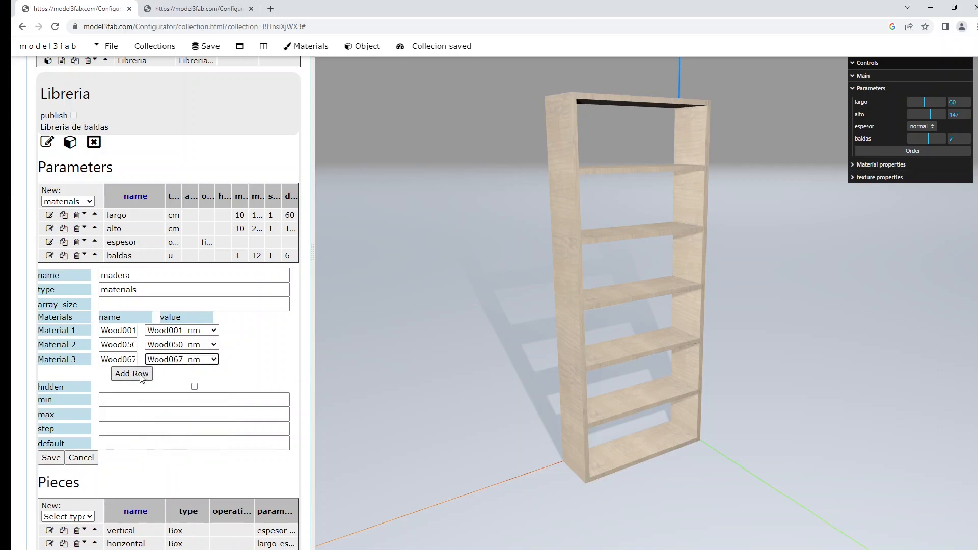
pyautogui.click(132, 373)
pyautogui.click(181, 373)
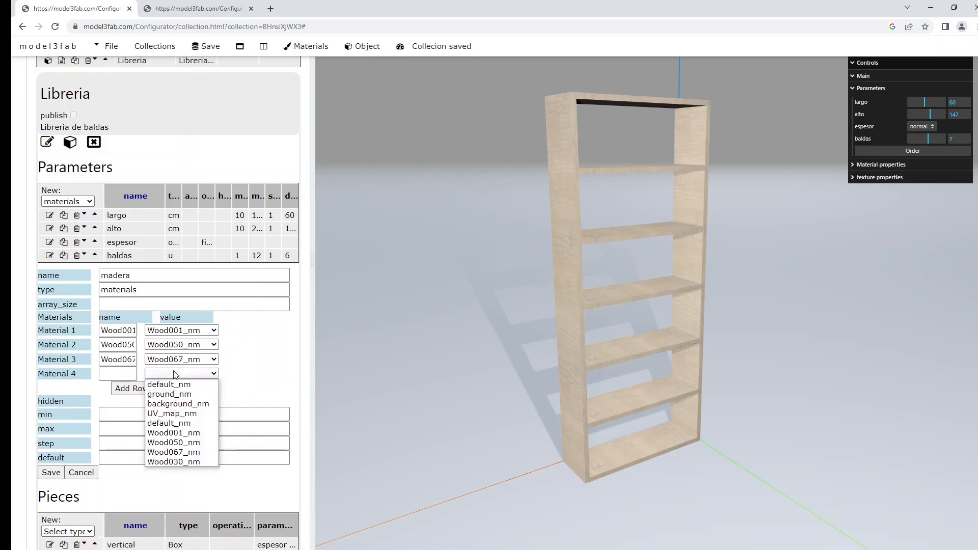
pyautogui.click(191, 461)
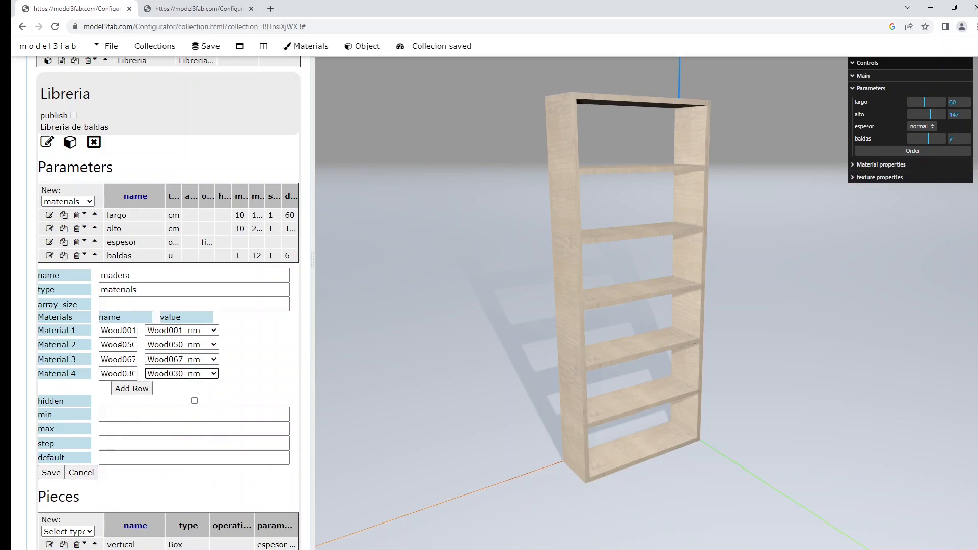
# Save the madera parameter and reload the Libreria model in the 3D view.
pyautogui.scroll(-1, 142, 420)
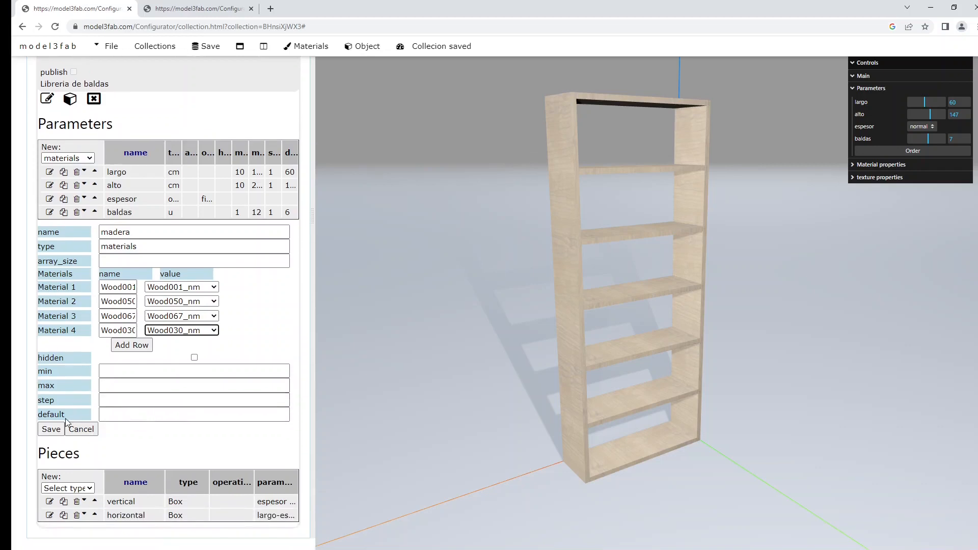
pyautogui.click(53, 429)
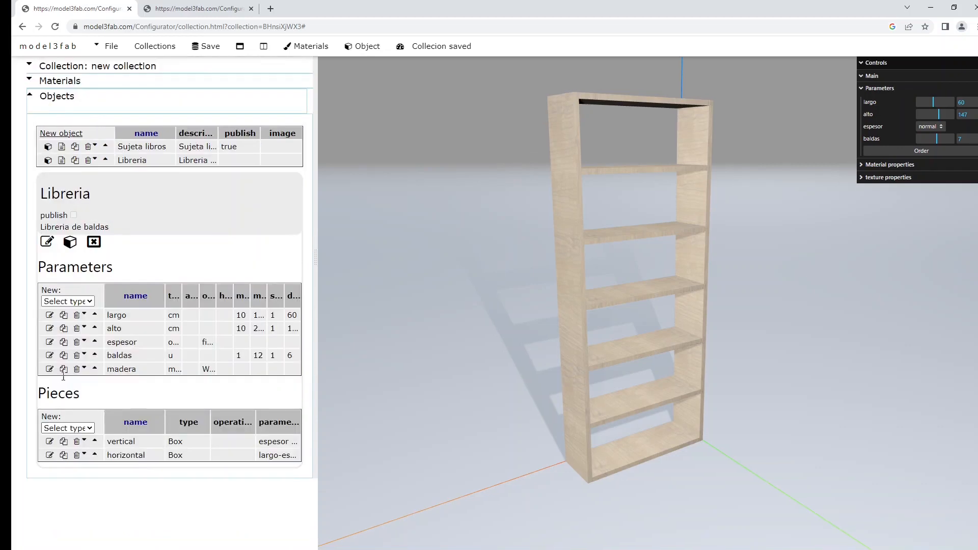
pyautogui.click(69, 243)
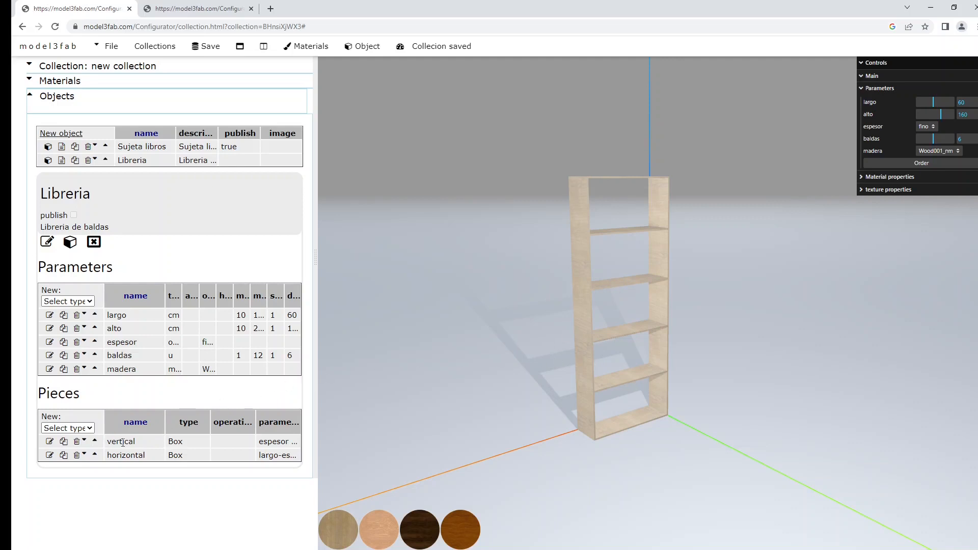
# Set material_1 of the horizontal piece to the madera parameter.
pyautogui.click(50, 455)
pyautogui.scroll(-5, 212, 321)
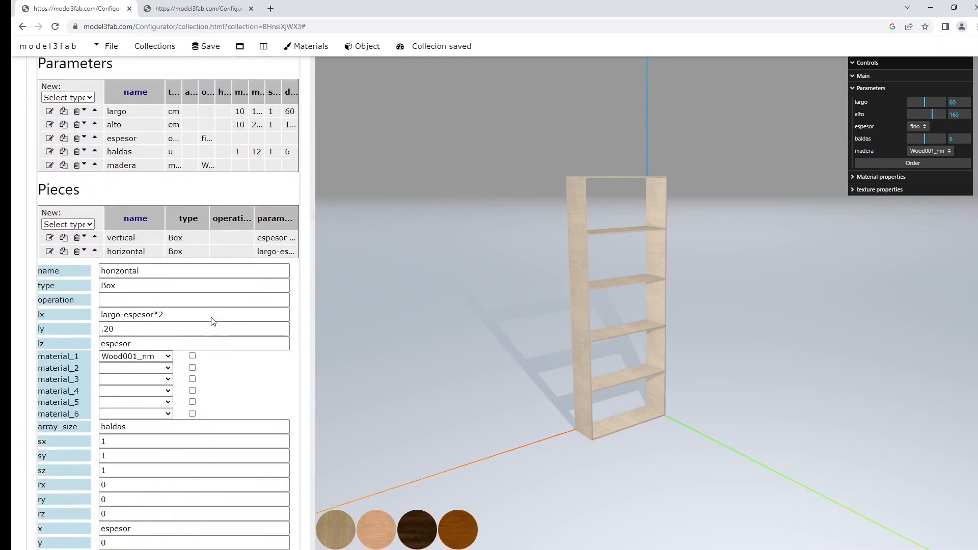
pyautogui.scroll(1, 107, 340)
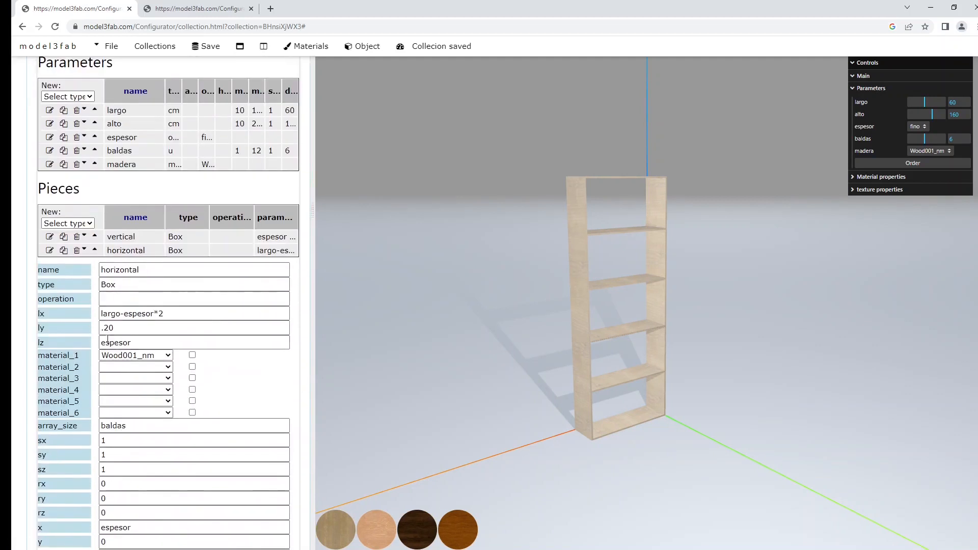
pyautogui.click(168, 356)
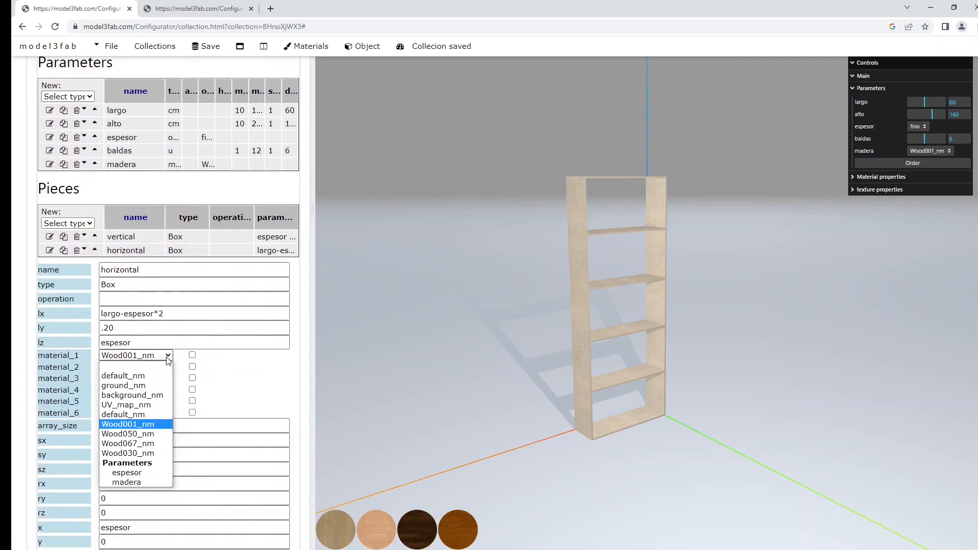
pyautogui.click(128, 482)
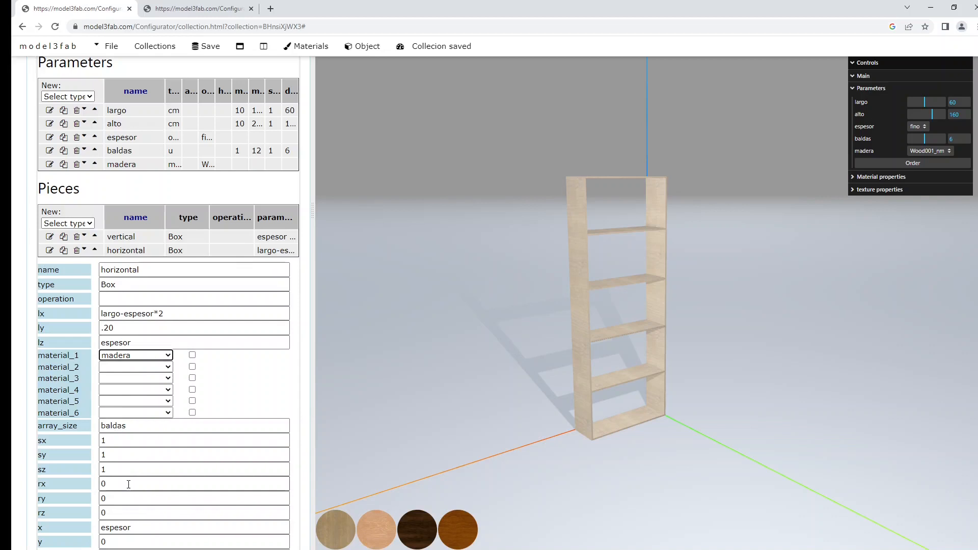
# Preview the four madera wood options on the shelves in turn, ending with Wood030_nm.
pyautogui.click(368, 529)
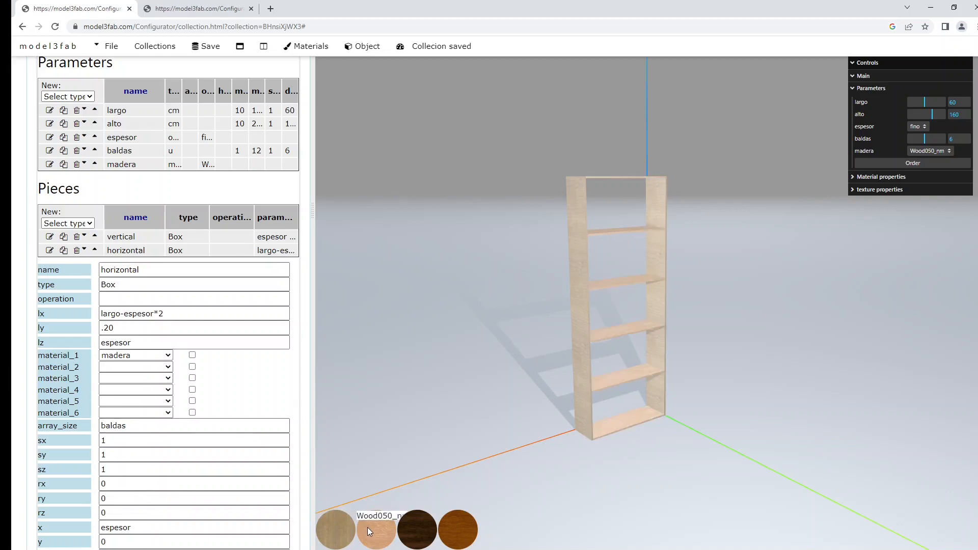
pyautogui.click(414, 527)
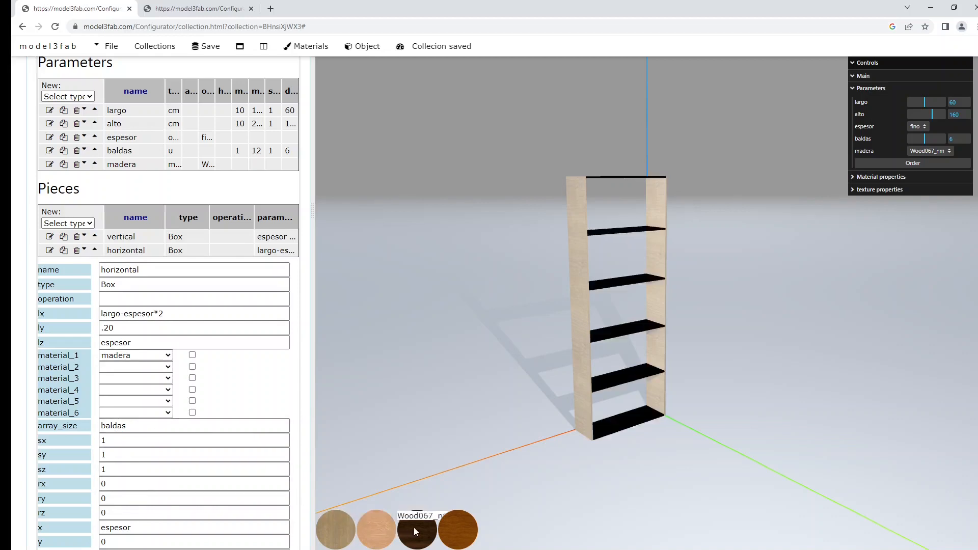
pyautogui.click(461, 531)
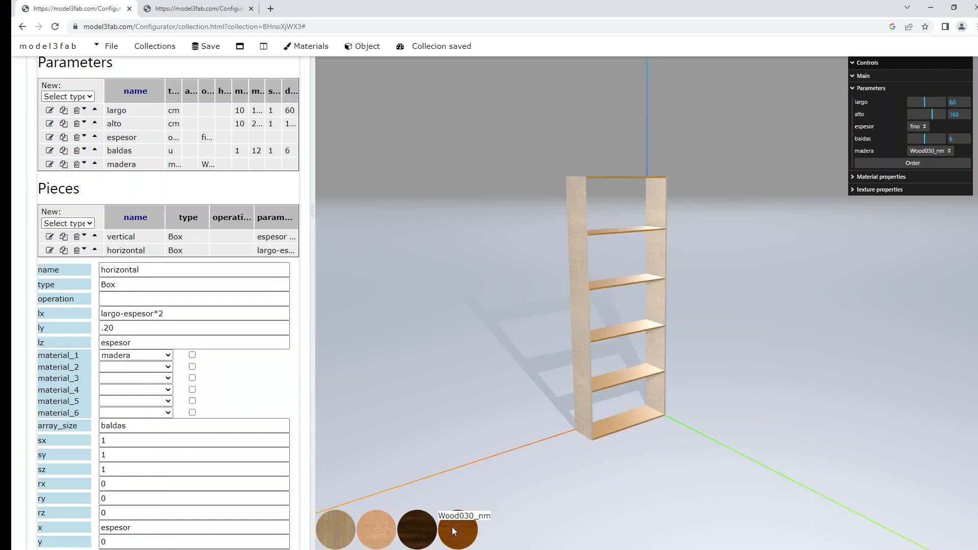
pyautogui.click(422, 513)
pyautogui.click(377, 516)
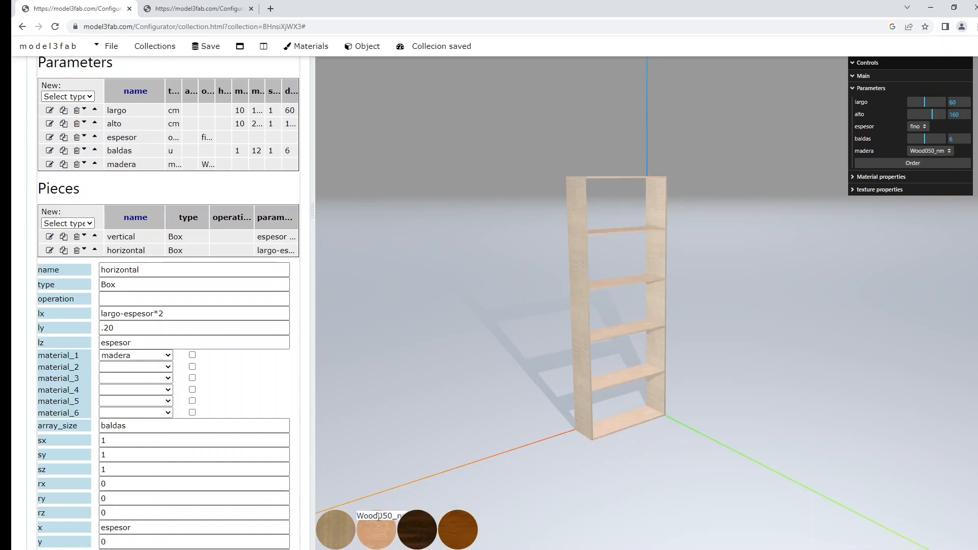
pyautogui.click(340, 527)
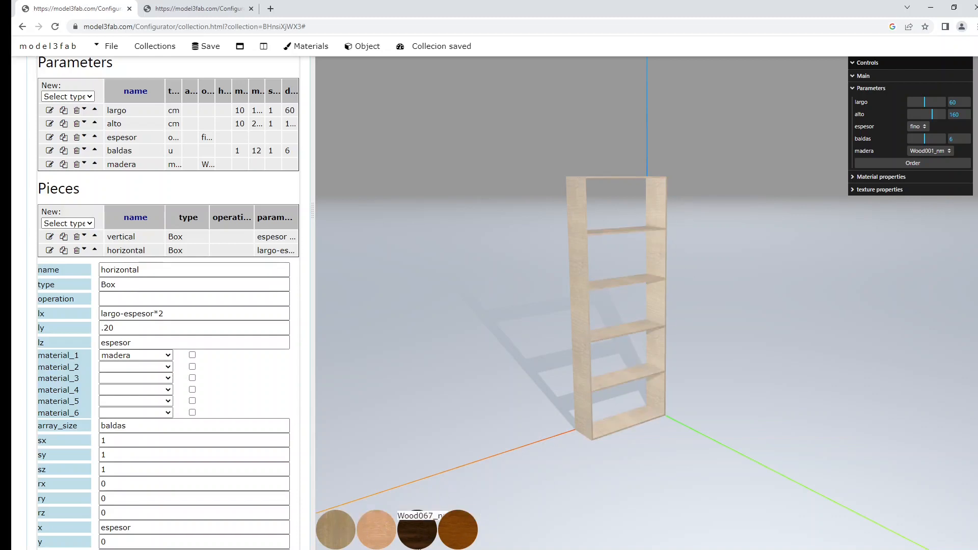
pyautogui.click(377, 544)
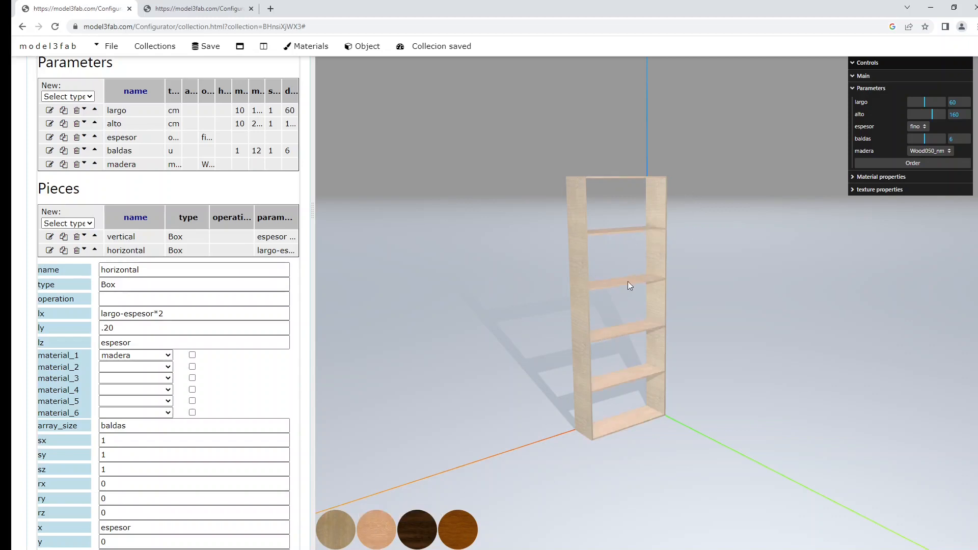
pyautogui.click(426, 516)
pyautogui.click(456, 524)
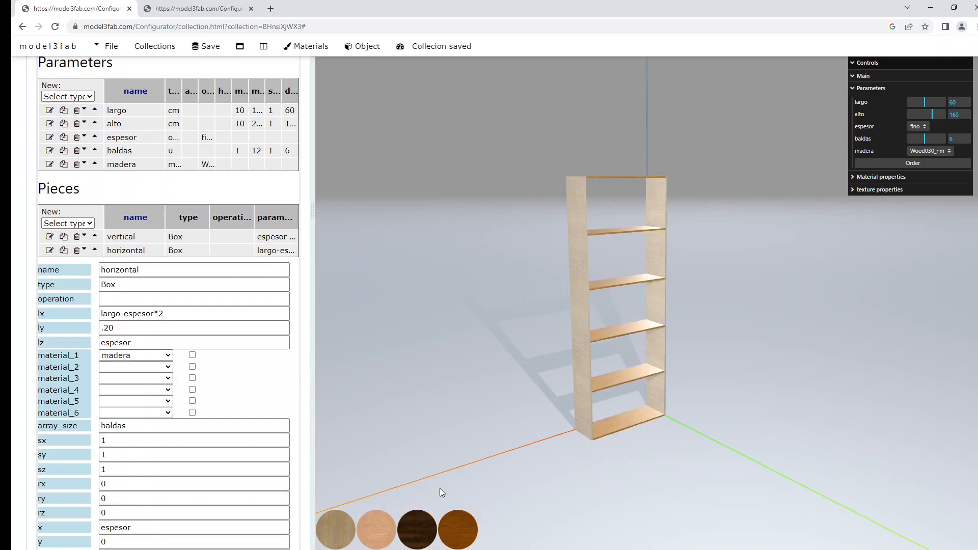
# Set material_1 of the vertical piece to the madera parameter.
pyautogui.scroll(5, 688, 362)
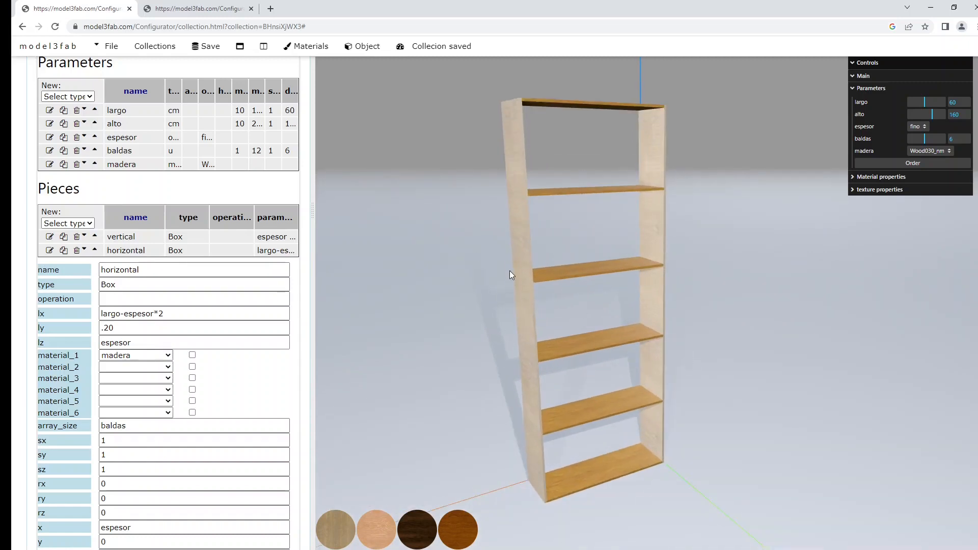
pyautogui.click(49, 236)
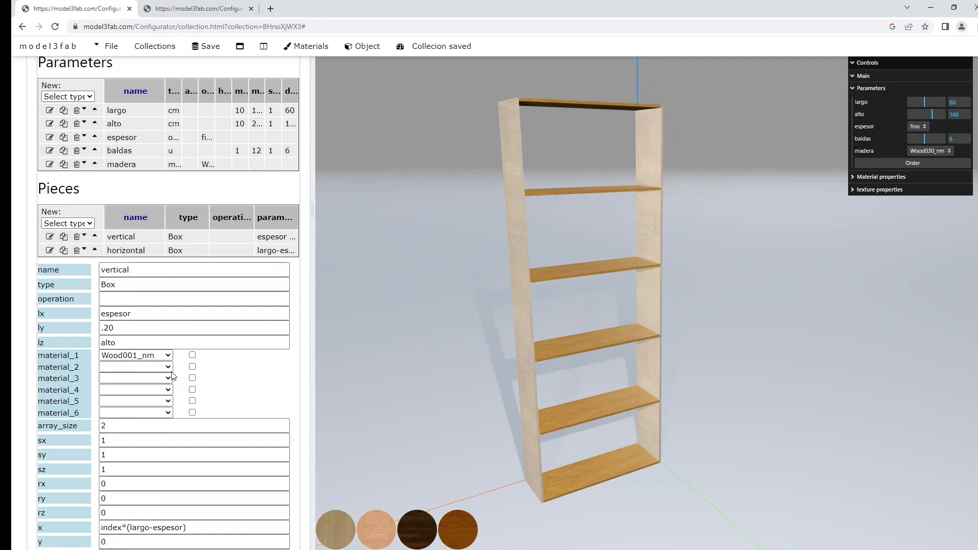
pyautogui.click(163, 355)
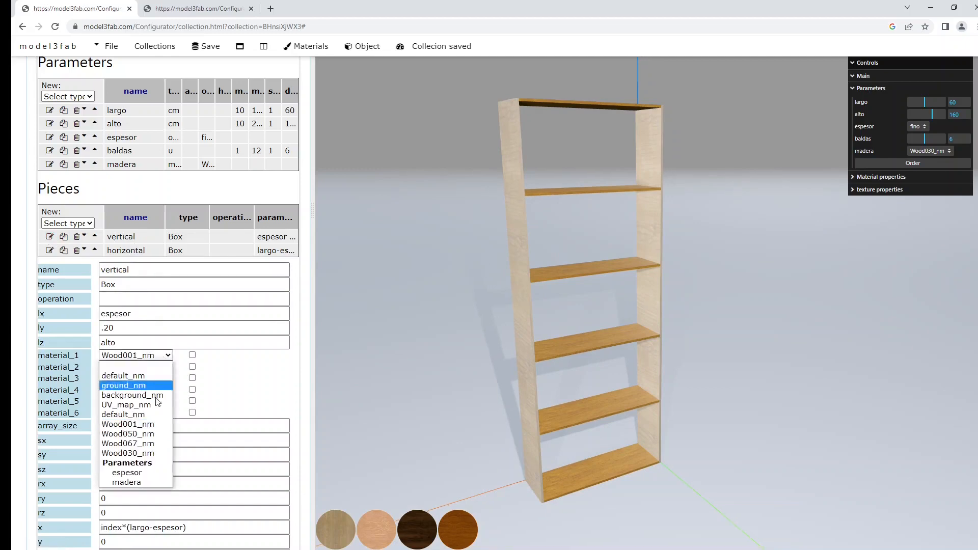
pyautogui.click(126, 481)
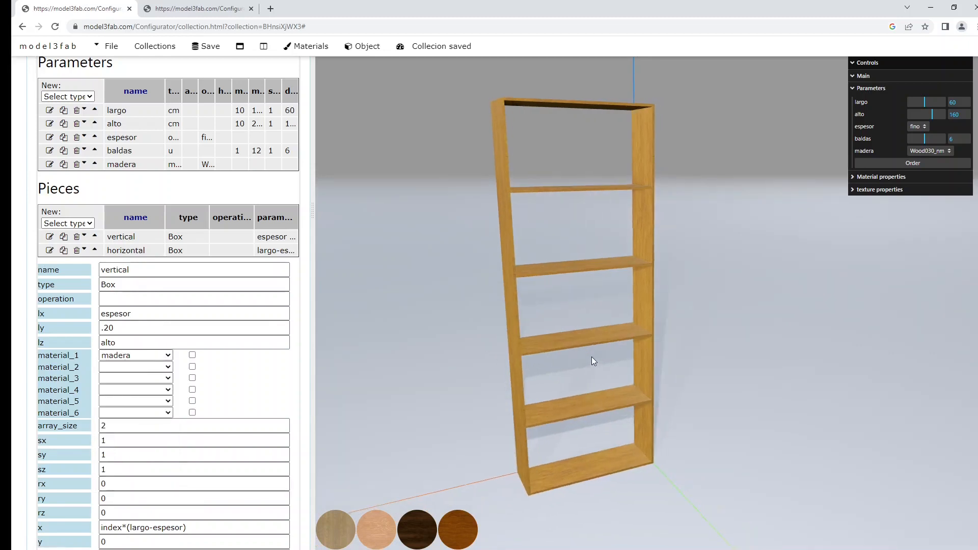
# Test Wood001_nm, Wood050_nm, Wood067_nm and Wood030_nm on the whole bookcase, ending with Wood030_nm, and inspect it from another angle.
pyautogui.click(334, 531)
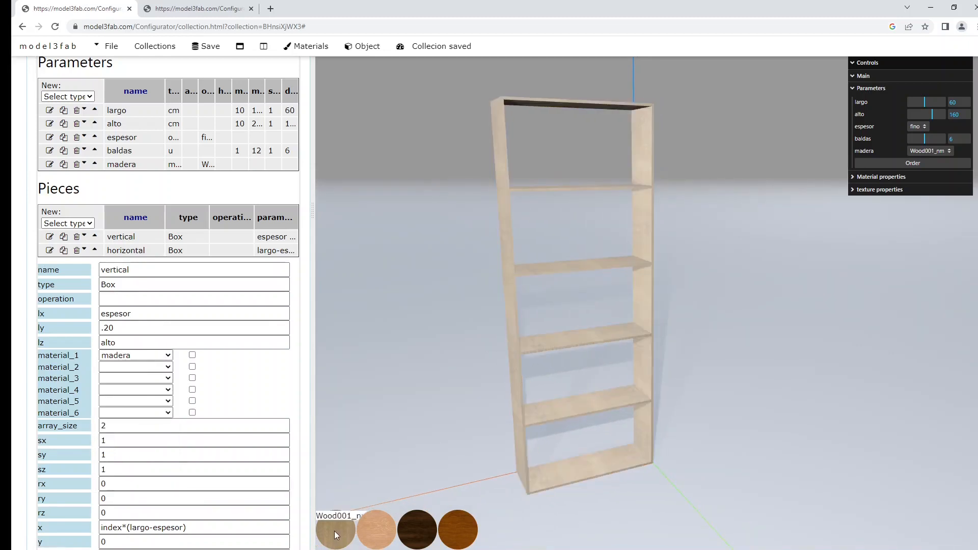
pyautogui.click(374, 531)
pyautogui.click(425, 538)
pyautogui.click(454, 533)
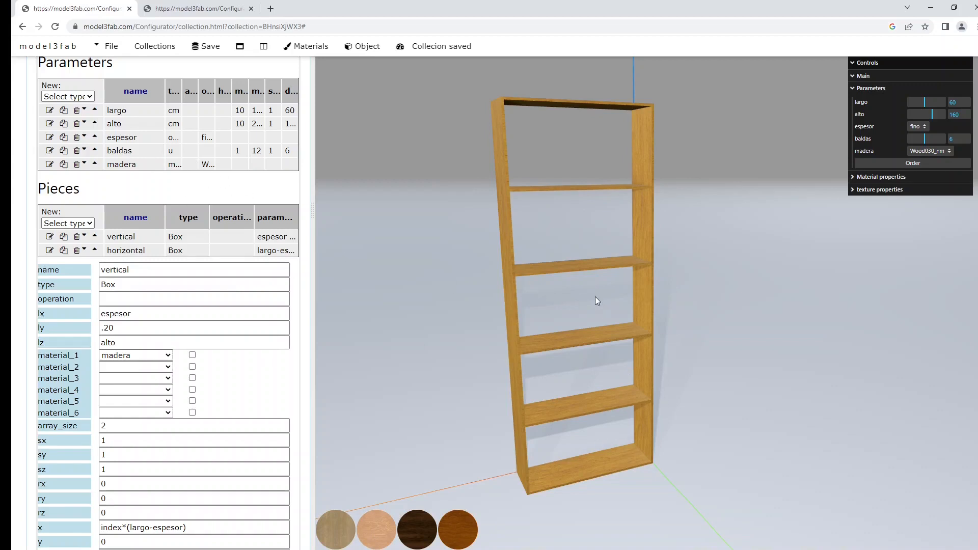
pyautogui.moveTo(595, 297); pyautogui.dragTo(631, 297, button='right')
pyautogui.scroll(4, 116, 116)
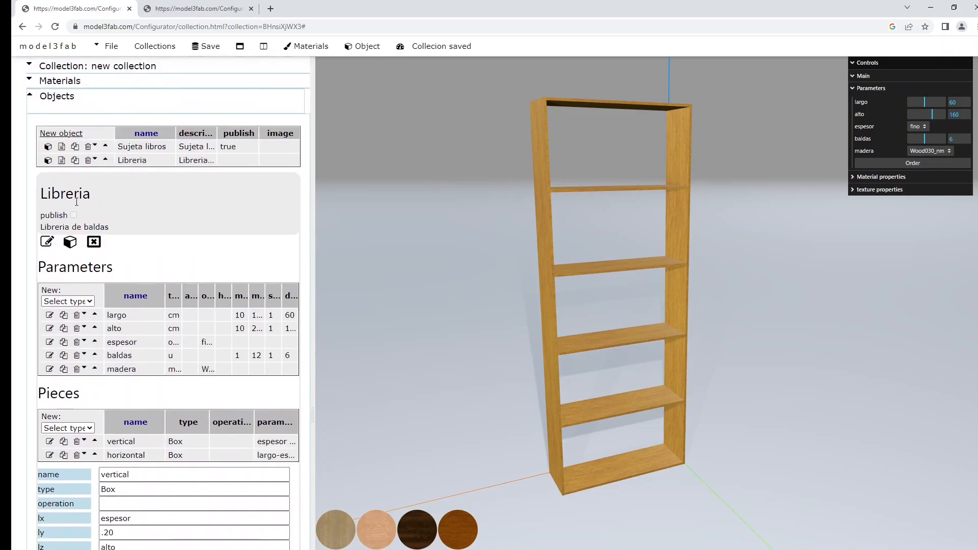
# Rename the collection to Basicos, mark it as published and save it.
pyautogui.click(113, 65)
pyautogui.tripleClick(115, 91)
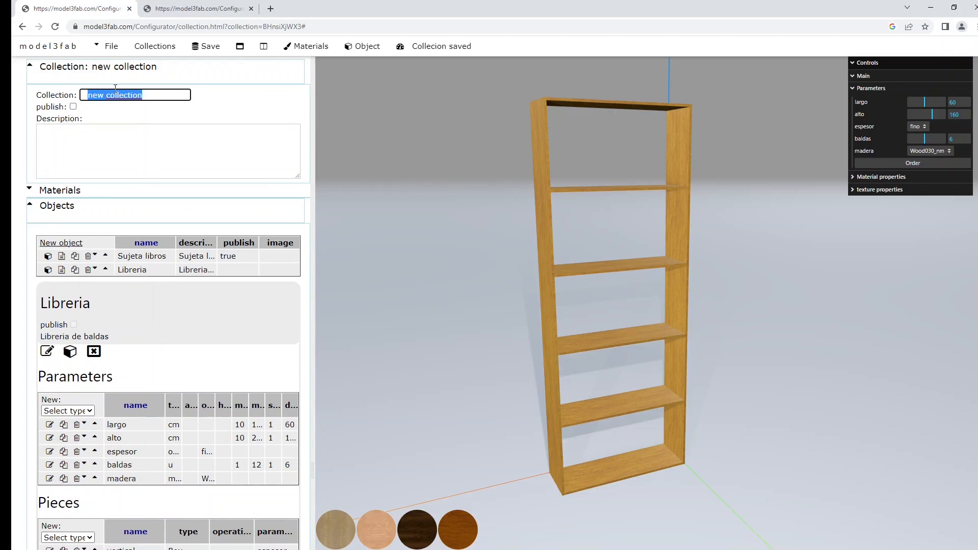
pyautogui.write('Basicos')
pyautogui.click(74, 107)
pyautogui.click(208, 51)
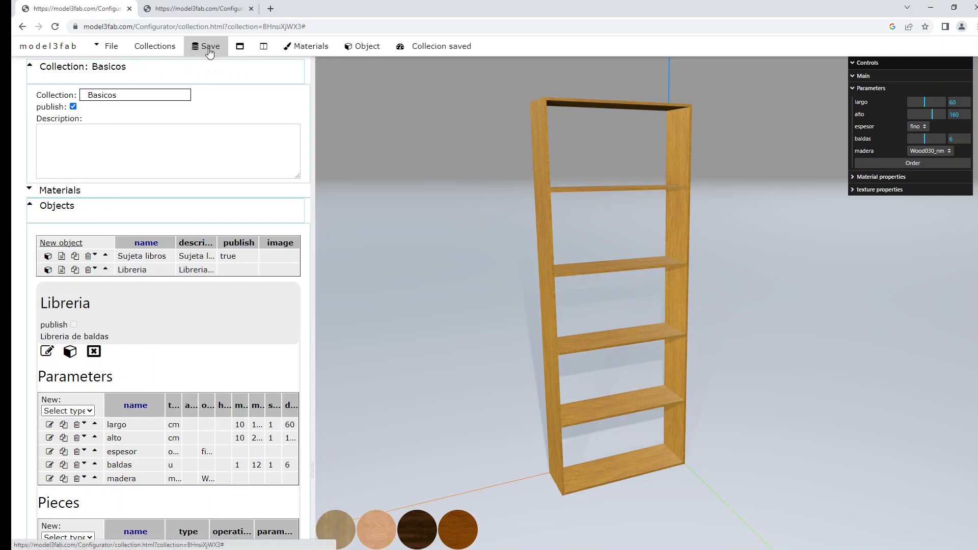
# Open the share URL of the collection in a new browser tab and look through the published objects.
pyautogui.click(106, 51)
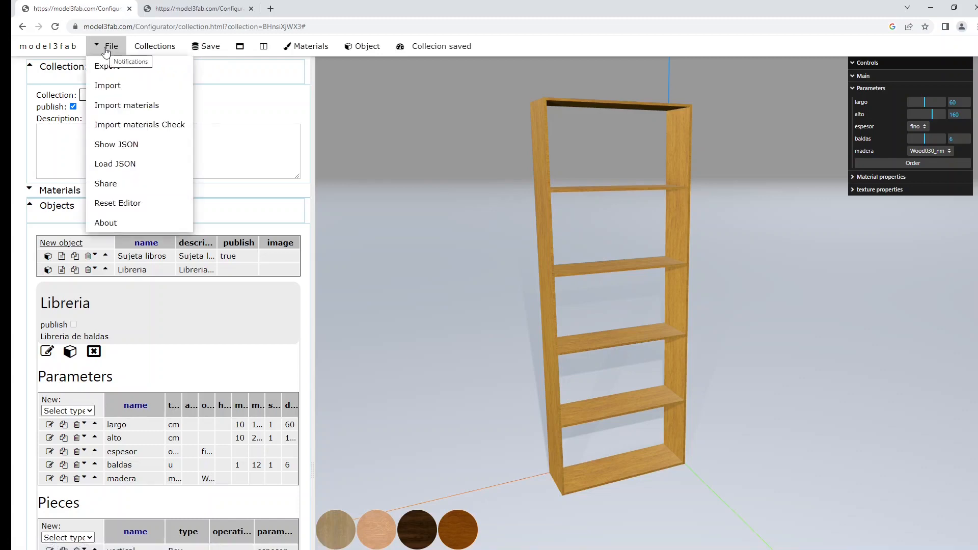
pyautogui.click(105, 183)
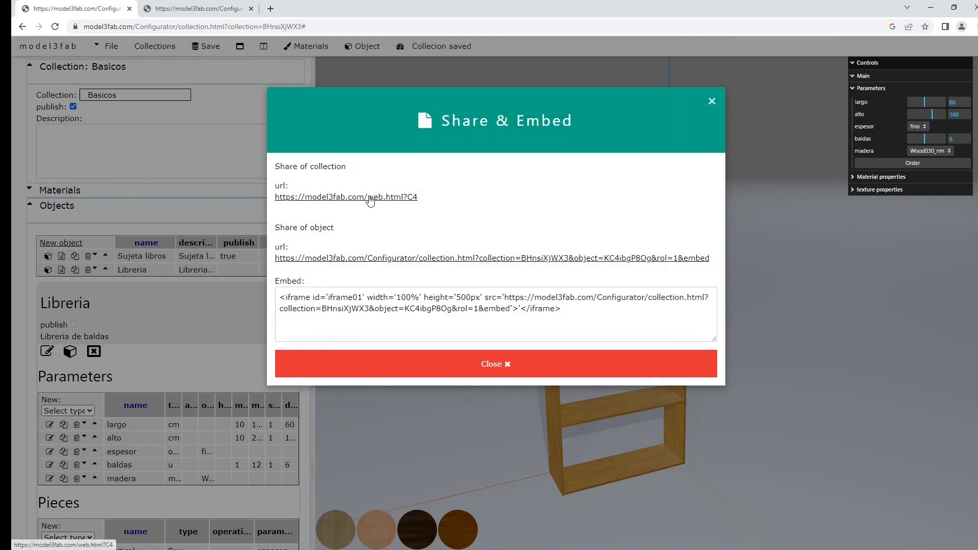
pyautogui.rightClick(369, 202)
pyautogui.click(425, 205)
pyautogui.click(337, 9)
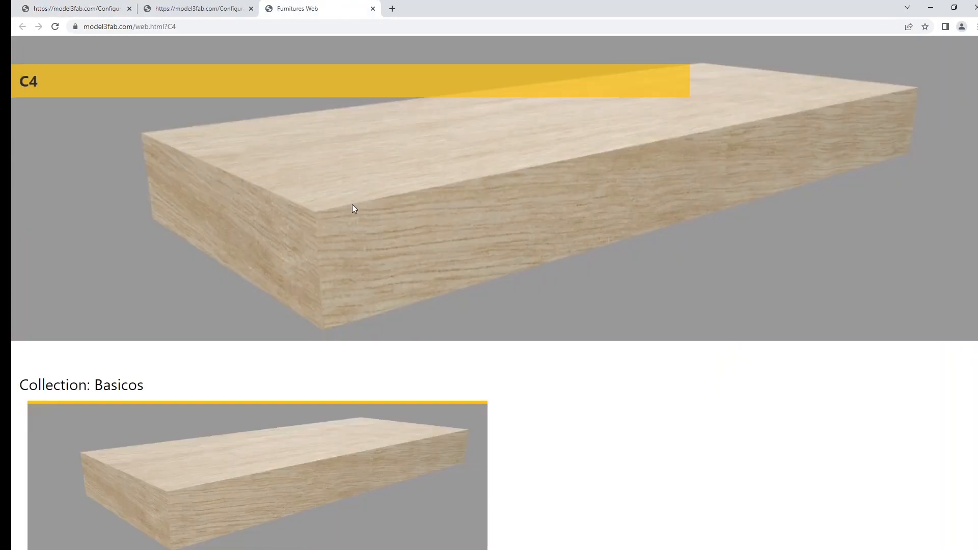
pyautogui.scroll(-2, 351, 204)
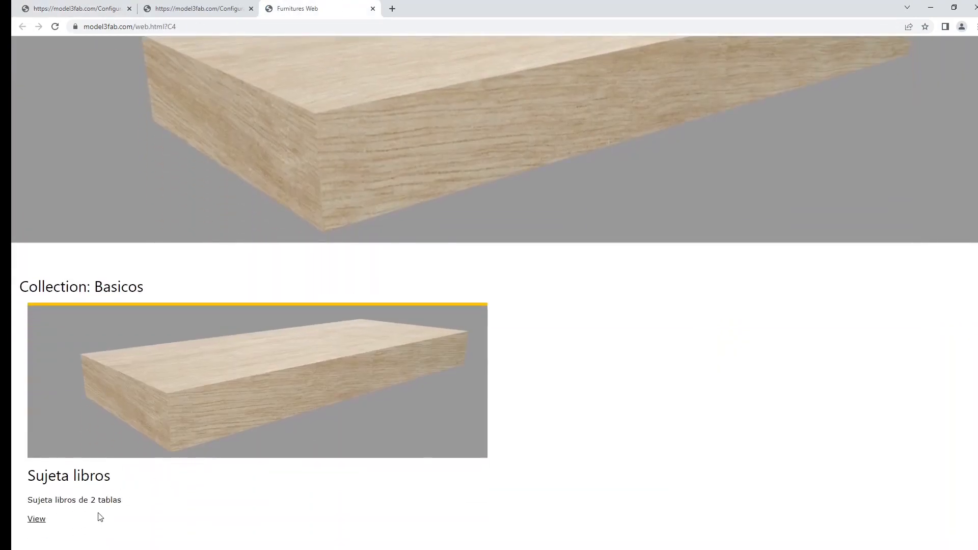
# Mark the Libreria object as published in the collection editor and save the collection.
pyautogui.click(171, 11)
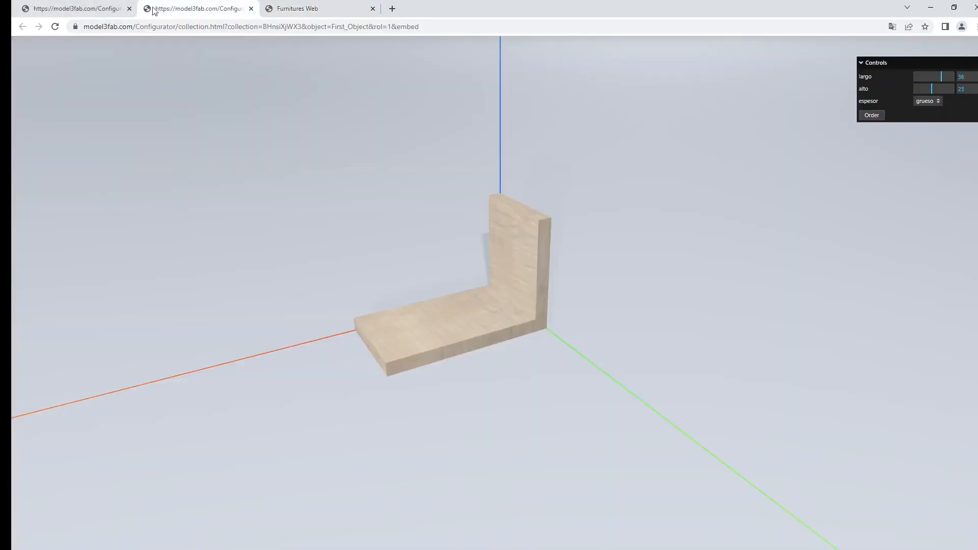
pyautogui.click(90, 8)
pyautogui.click(507, 371)
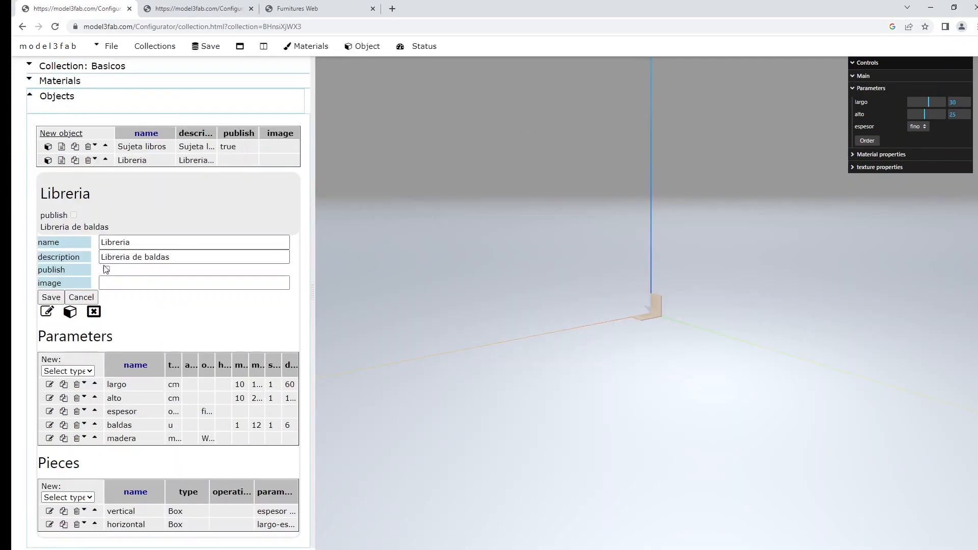
pyautogui.click(106, 269)
pyautogui.click(51, 297)
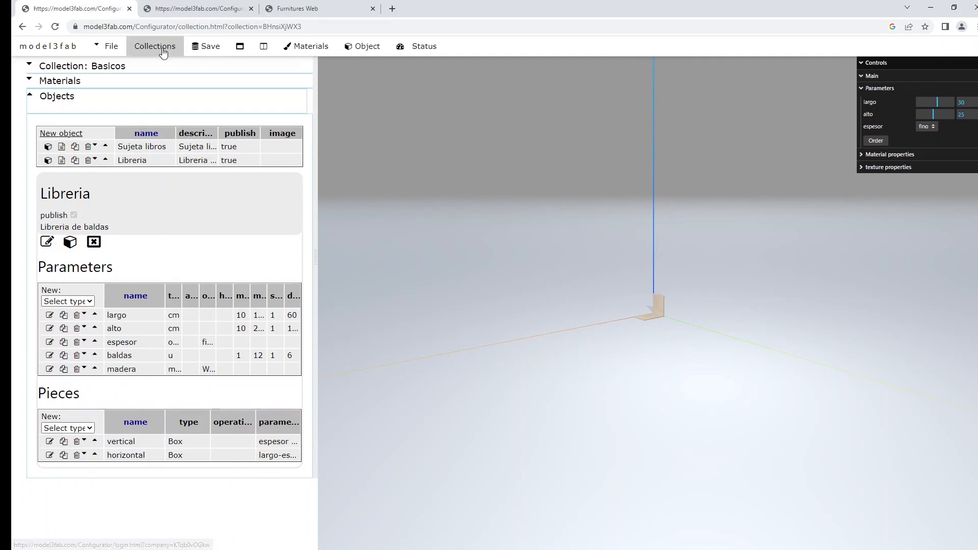
pyautogui.click(201, 47)
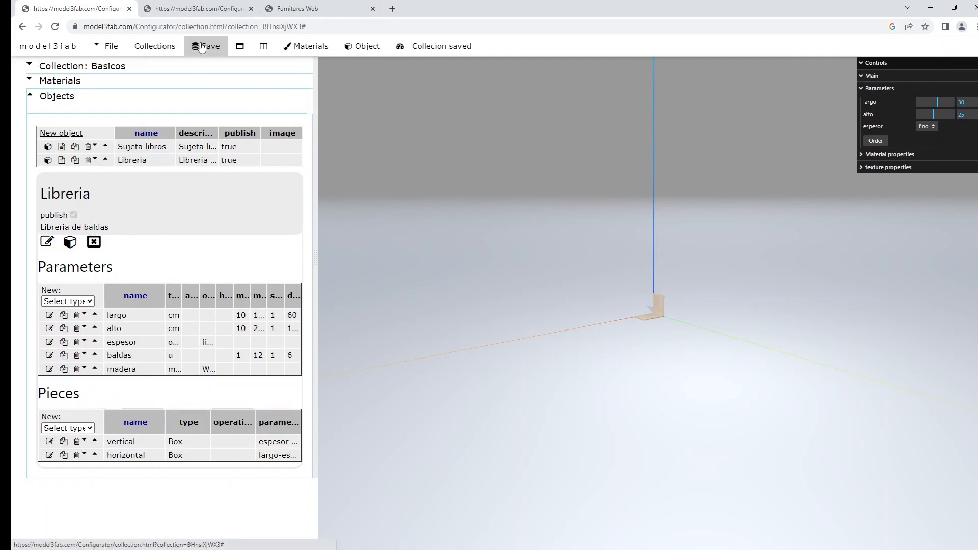
# Reload the public web page of the Basicos collection and check its listed objects.
pyautogui.click(305, 11)
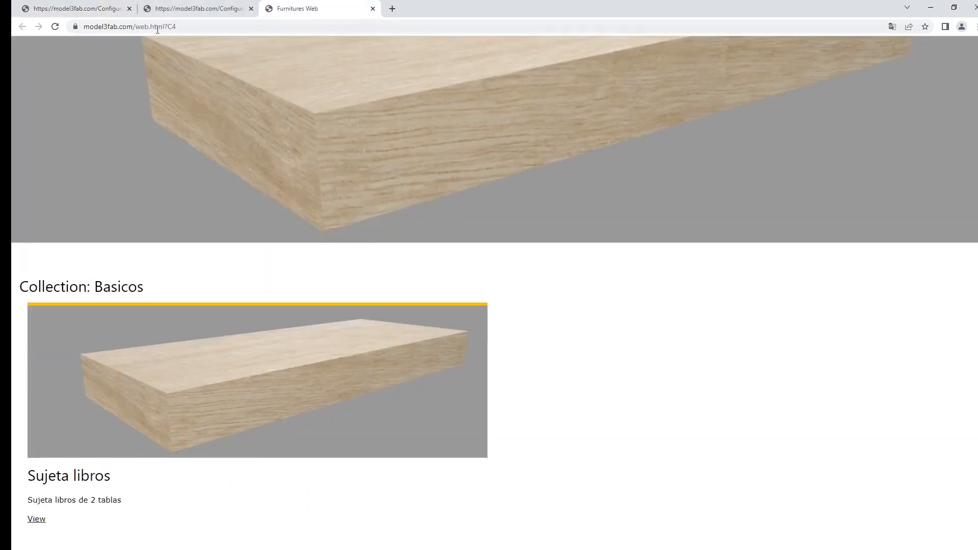
pyautogui.click(56, 26)
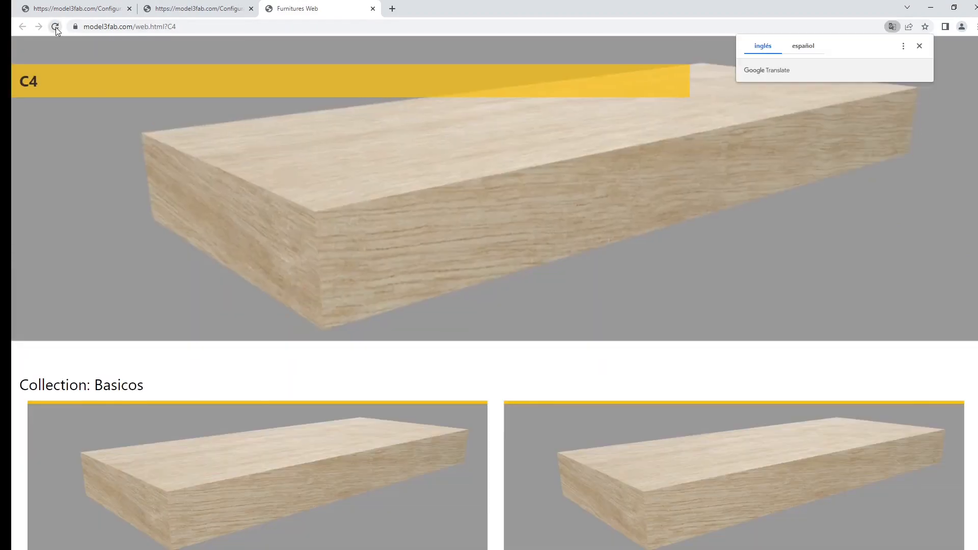
pyautogui.scroll(-2, 258, 503)
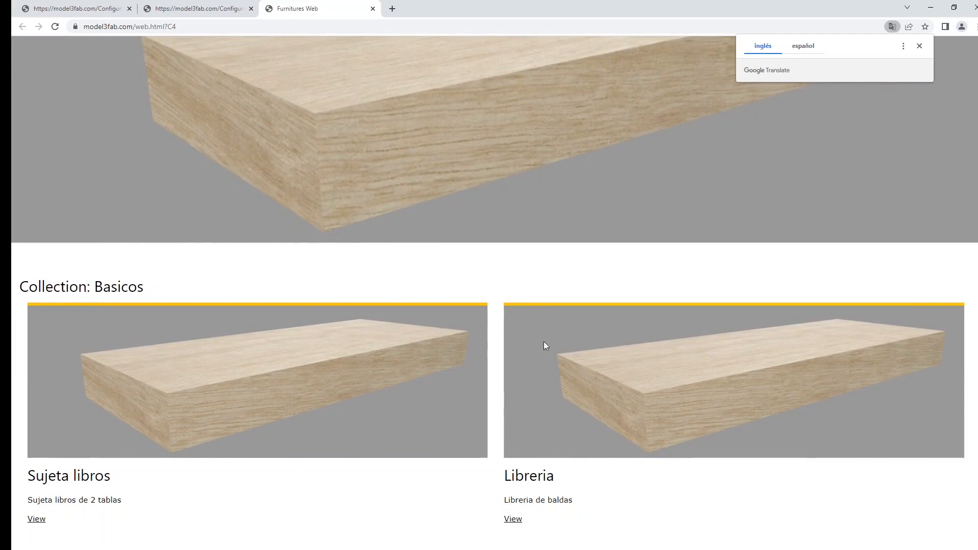
pyautogui.scroll(2, 321, 371)
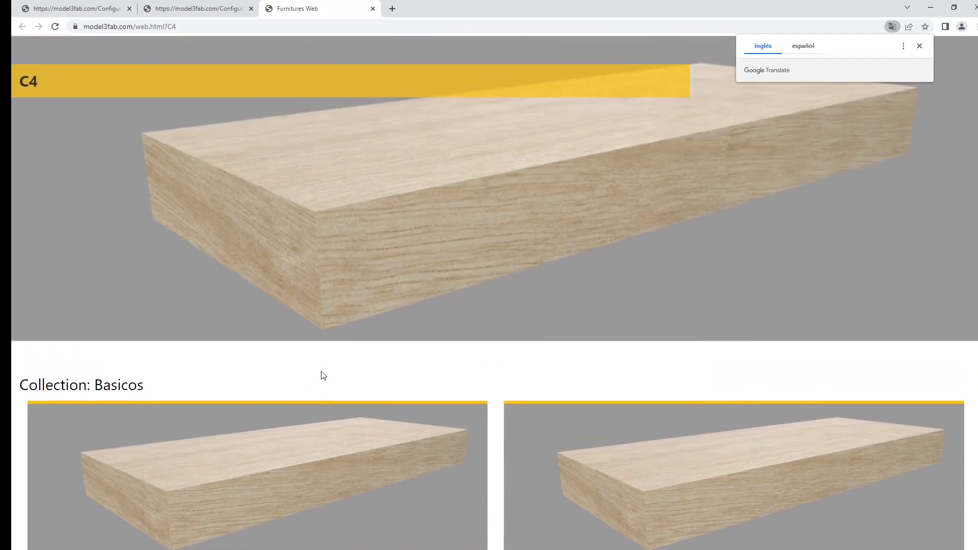
# Display the Libreria bookcase in the editor's 3D view and capture a screen snip of it with the wood swatches.
pyautogui.click(188, 9)
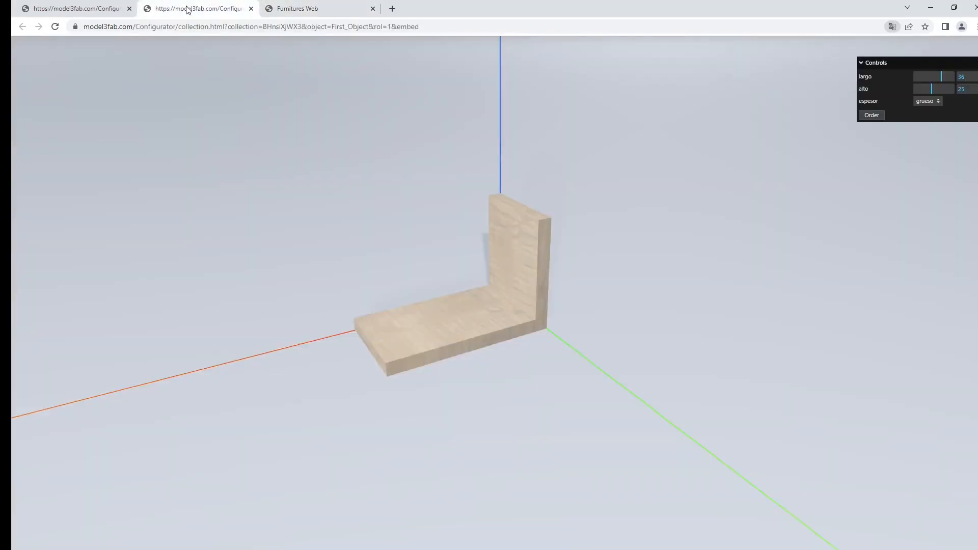
pyautogui.click(96, 9)
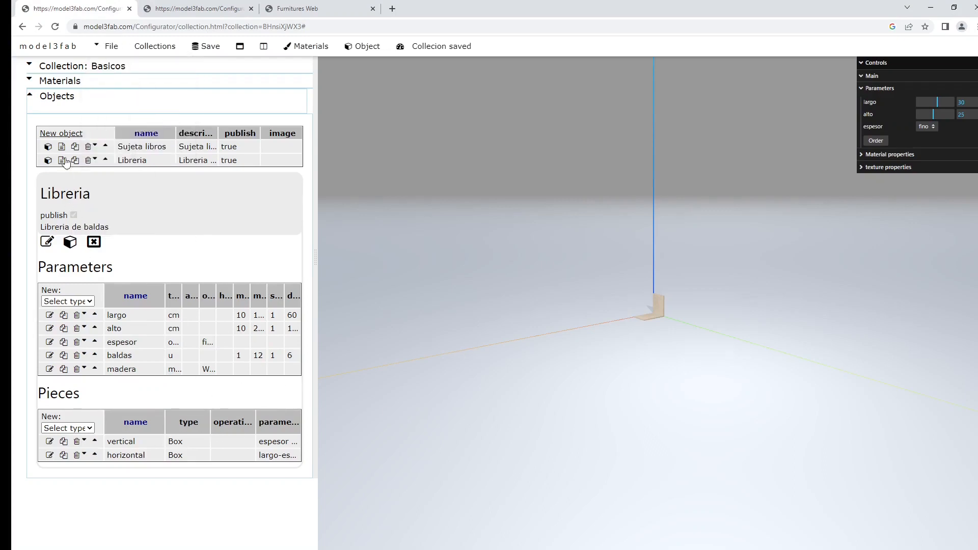
pyautogui.click(70, 242)
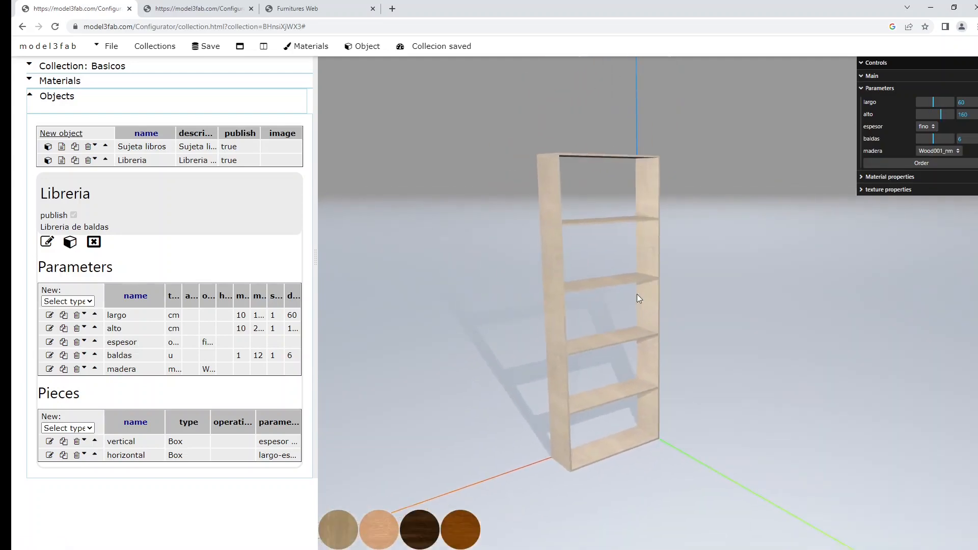
pyautogui.scroll(-1, 629, 304)
pyautogui.moveTo(596, 423); pyautogui.dragTo(521, 426, button='right')
pyautogui.scroll(-5, 530, 415)
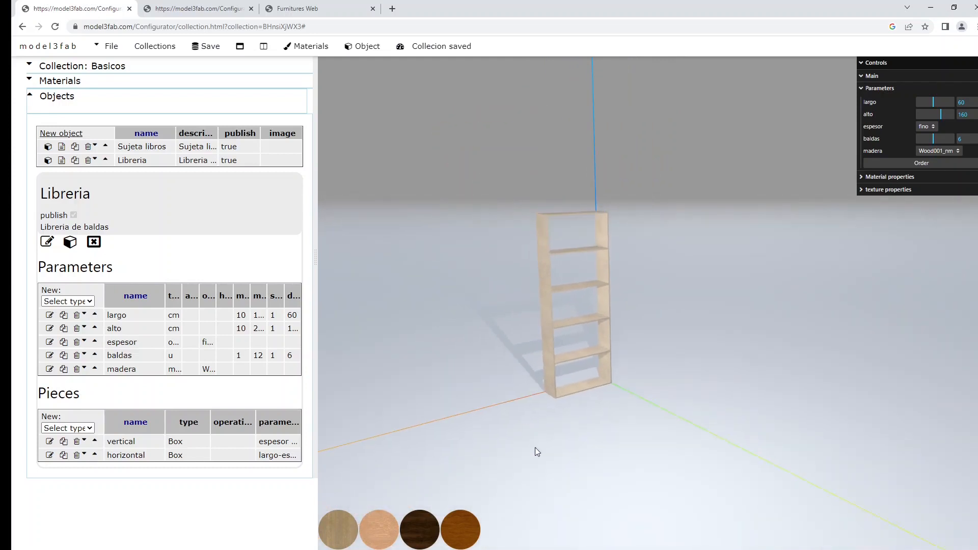
pyautogui.moveTo(534, 452); pyautogui.dragTo(548, 533, button='right')
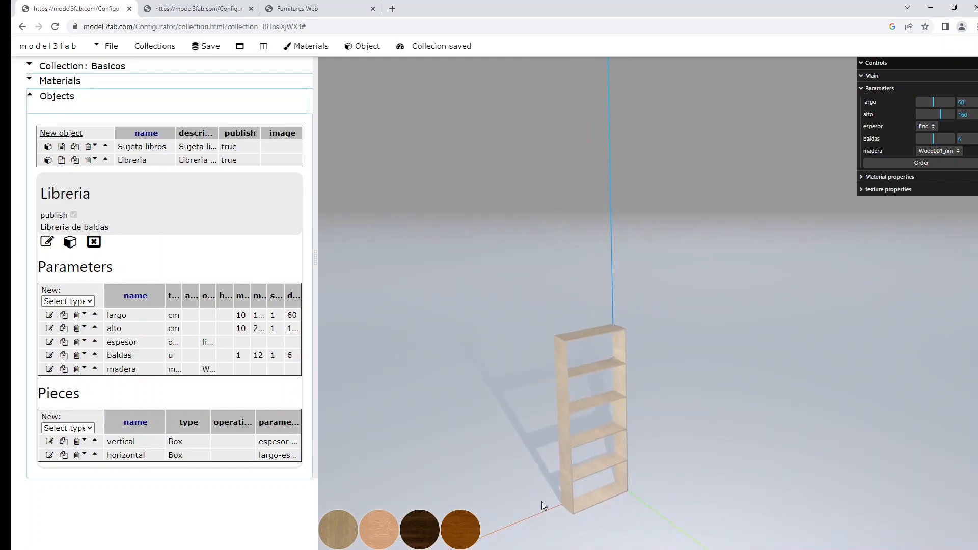
pyautogui.scroll(1, 538, 490)
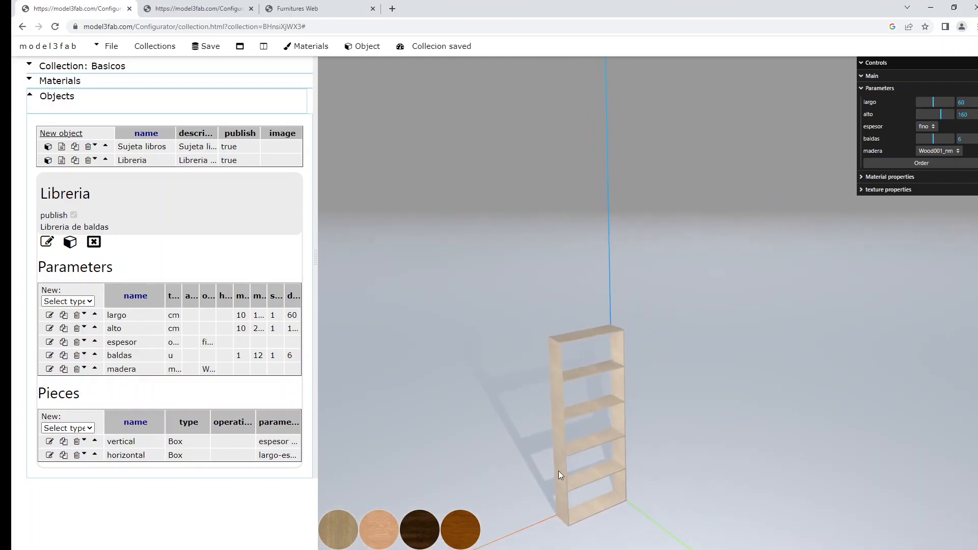
pyautogui.press('super+shift+s')
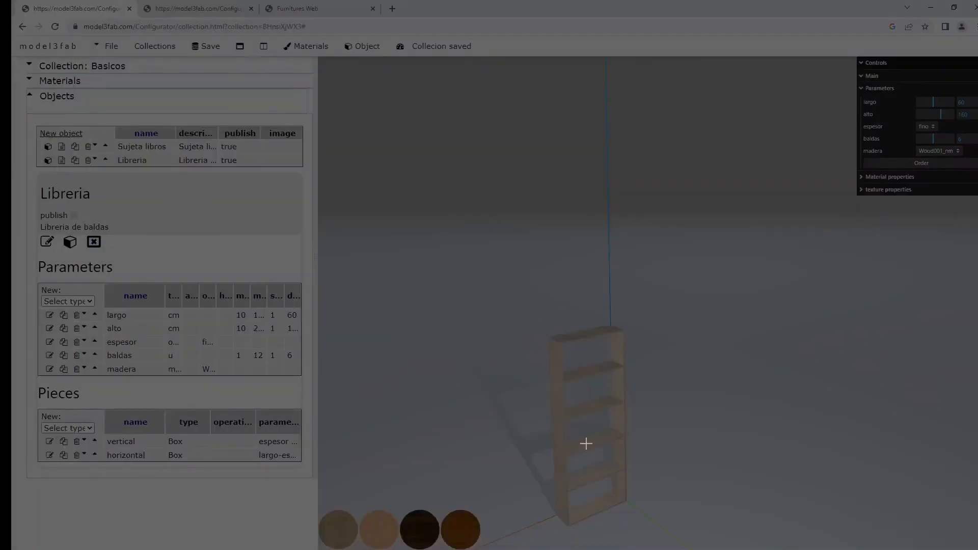
pyautogui.moveTo(670, 308)
pyautogui.mouseDown()
pyautogui.moveTo(663, 458)
pyautogui.moveTo(472, 549)
pyautogui.moveTo(315, 545)
pyautogui.mouseUp()
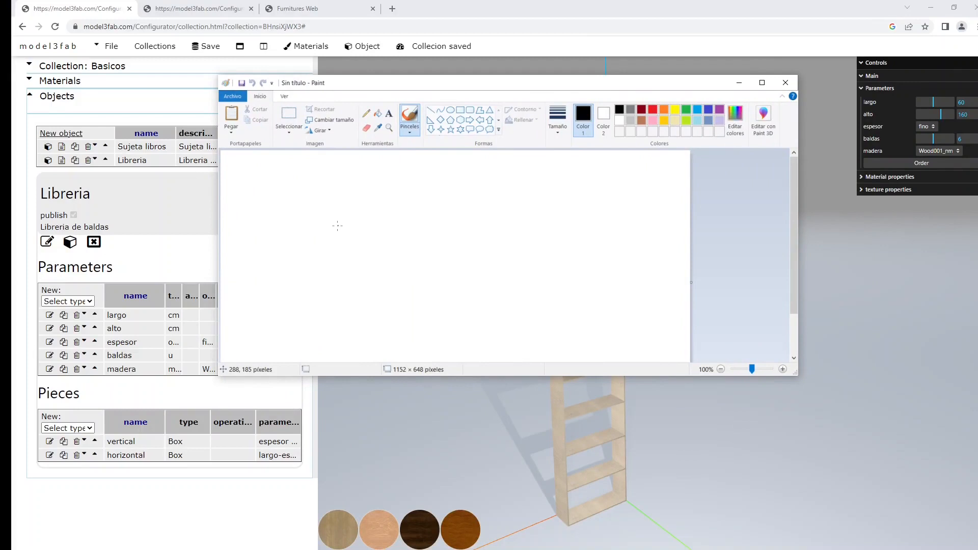
# Paste the bookcase snip into Paint, crop the picture to it and save it as libreria.png.
pyautogui.hotkey('ctrl', 'v')
pyautogui.rightClick(362, 211)
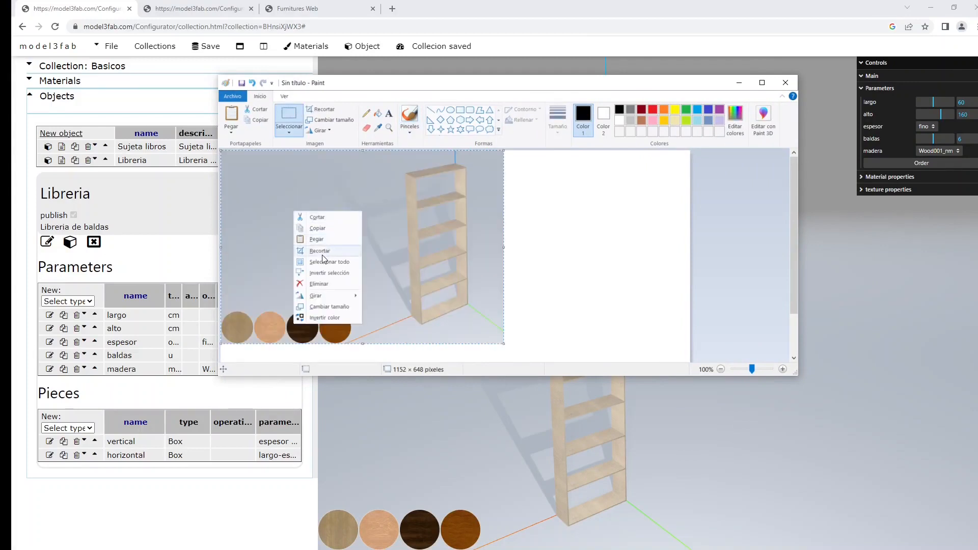
pyautogui.hotkey('ctrl', 's')
pyautogui.write('libreria.png')
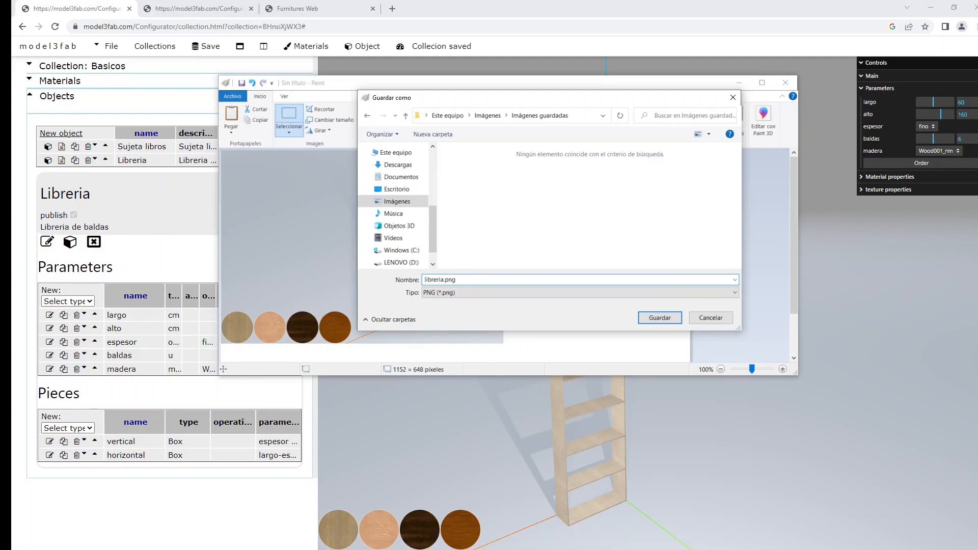
pyautogui.click(661, 318)
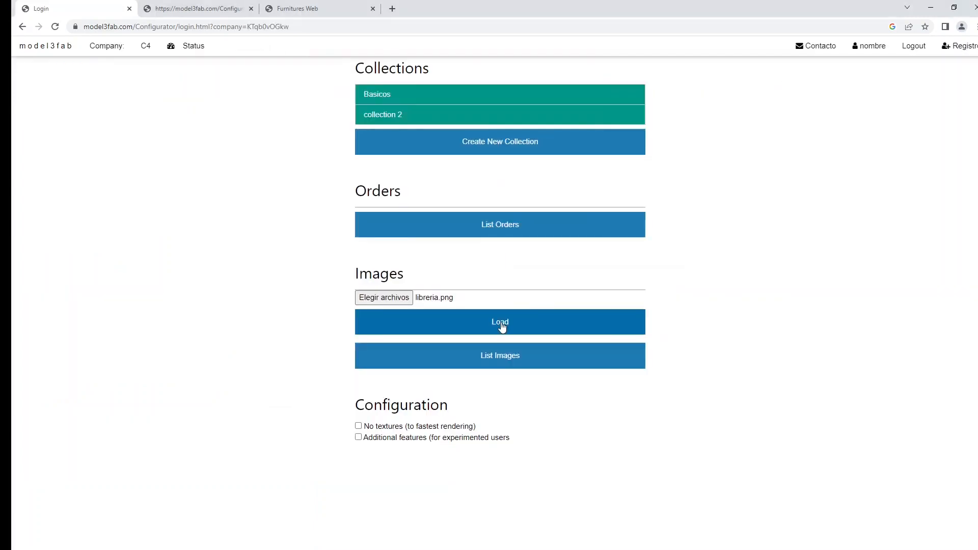
# Upload libreria.png to the company's images in the browser and copy the uploaded image's URL.
pyautogui.click(502, 327)
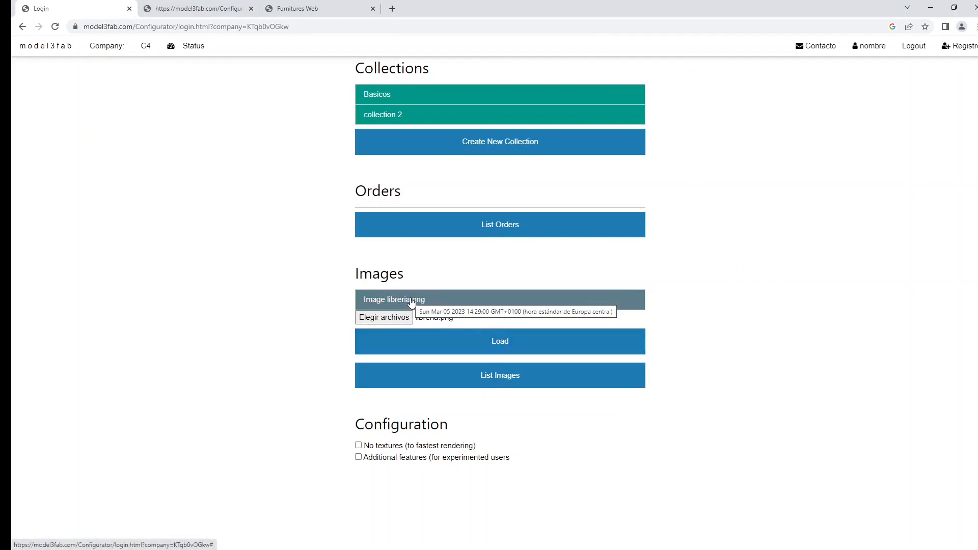
pyautogui.click(412, 301)
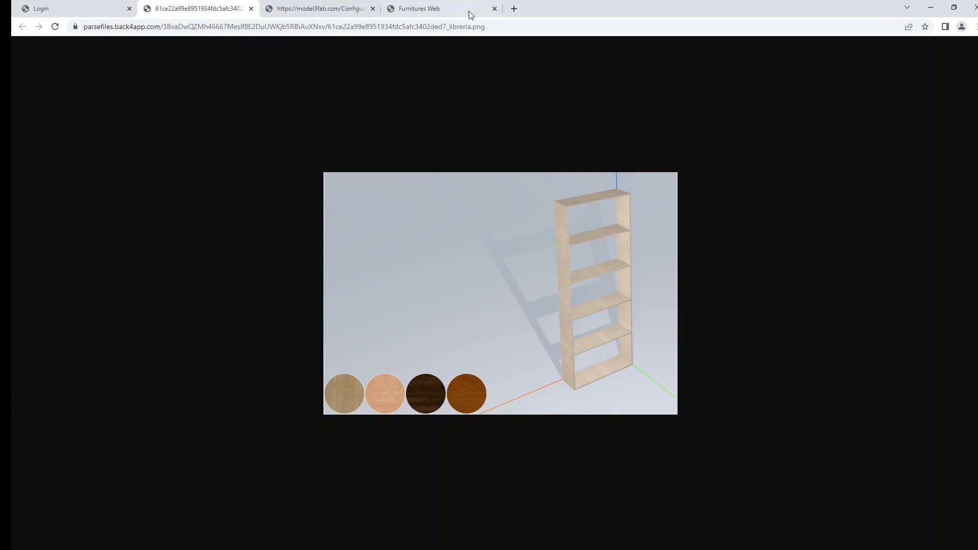
pyautogui.click(456, 28)
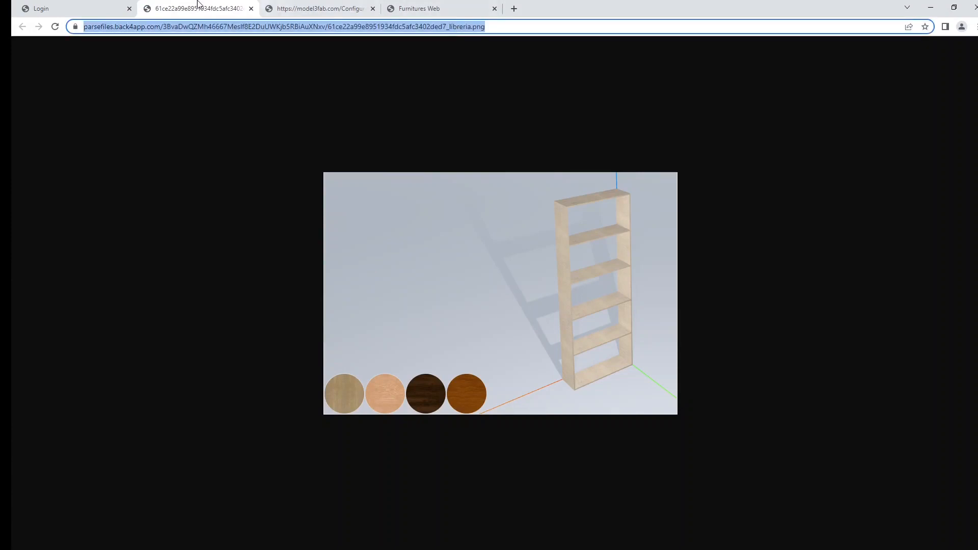
# Reopen the Basicos collection and set the Libreria object's image to the copied libreria.png URL.
pyautogui.click(82, 8)
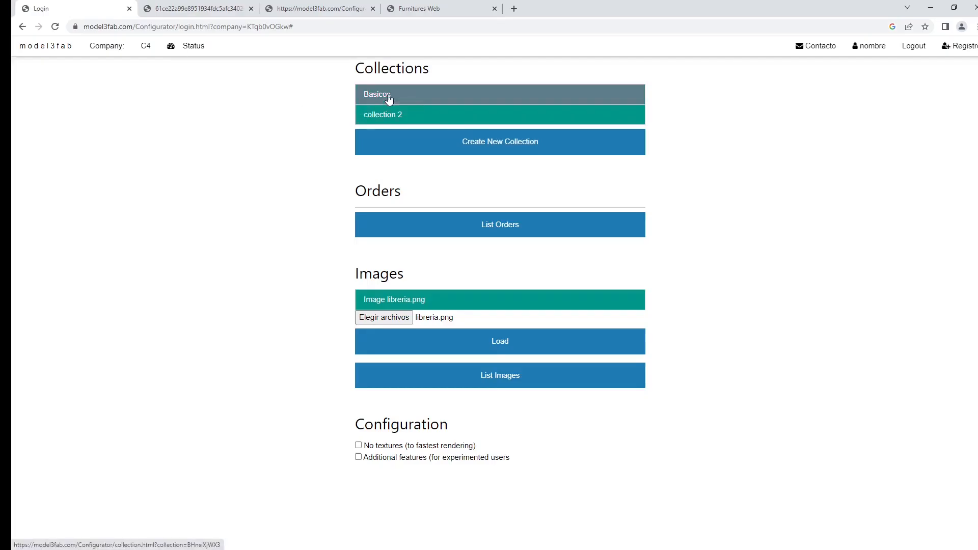
pyautogui.click(388, 99)
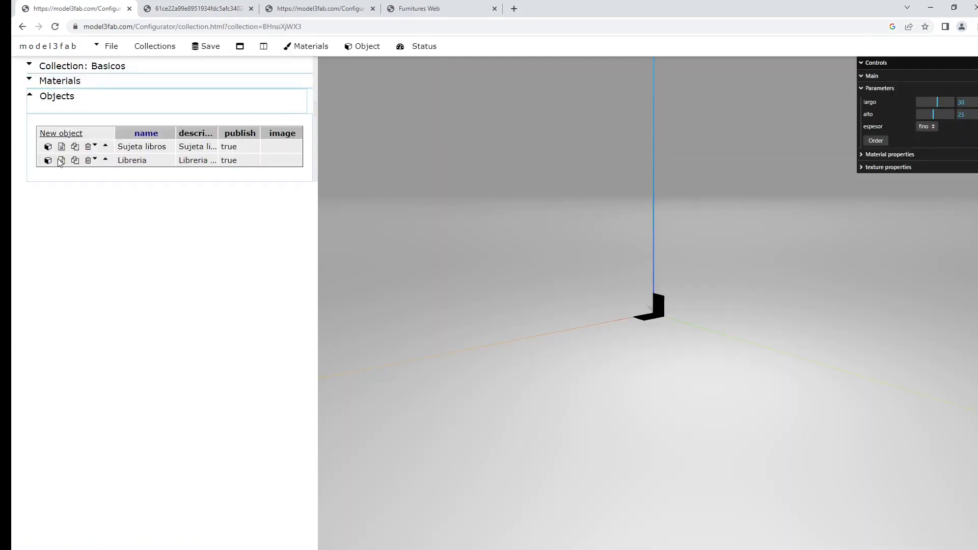
pyautogui.click(62, 161)
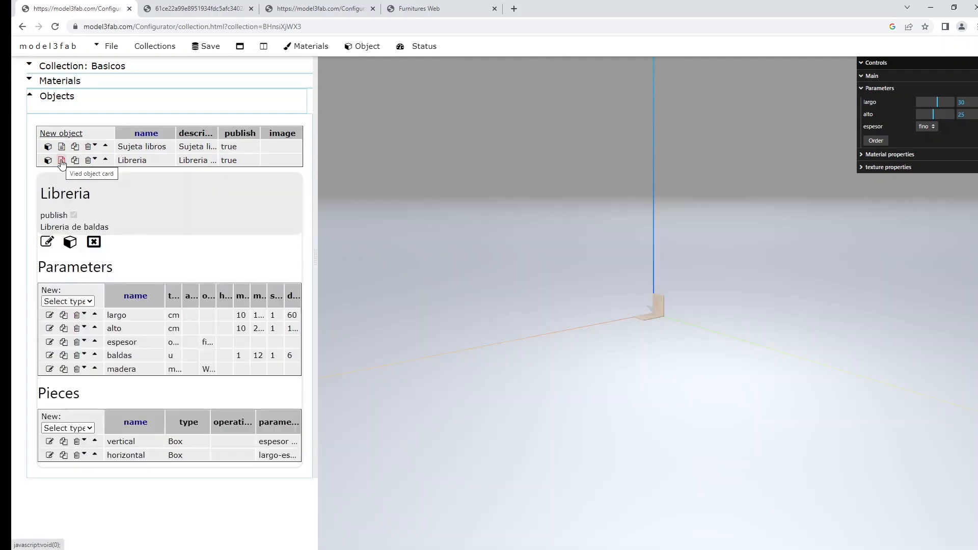
pyautogui.click(47, 241)
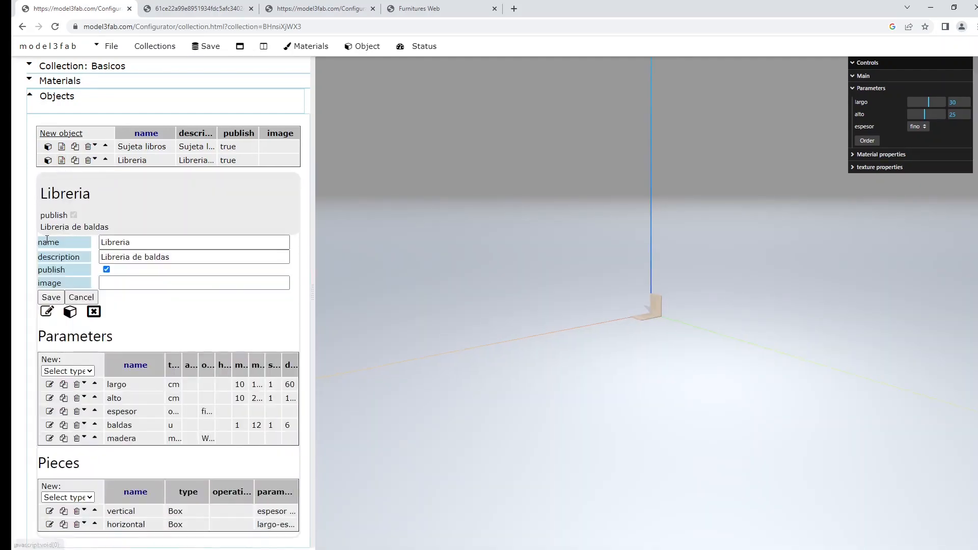
pyautogui.click(130, 283)
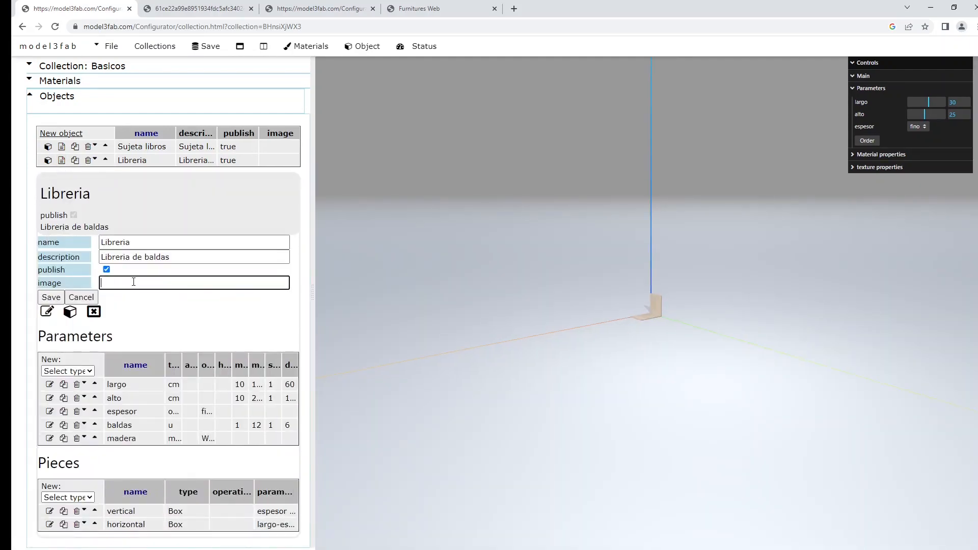
pyautogui.hotkey('ctrl', 'v')
pyautogui.click(51, 297)
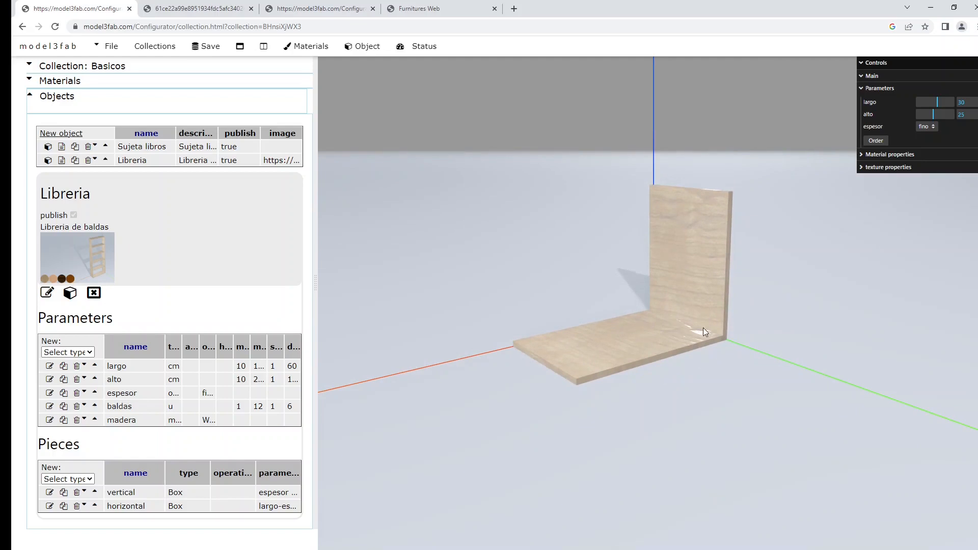
# Capture a screen snip of the Sujeta libros bookend in the 3D view, paste it into Paint and save it as sujetalibros.png.
pyautogui.press('super+shift+s')
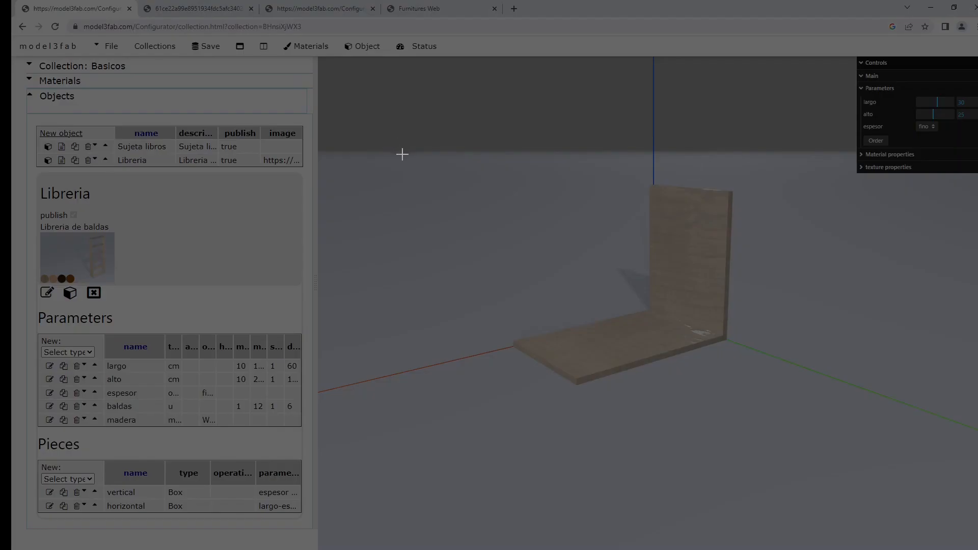
pyautogui.moveTo(441, 161); pyautogui.dragTo(836, 393)
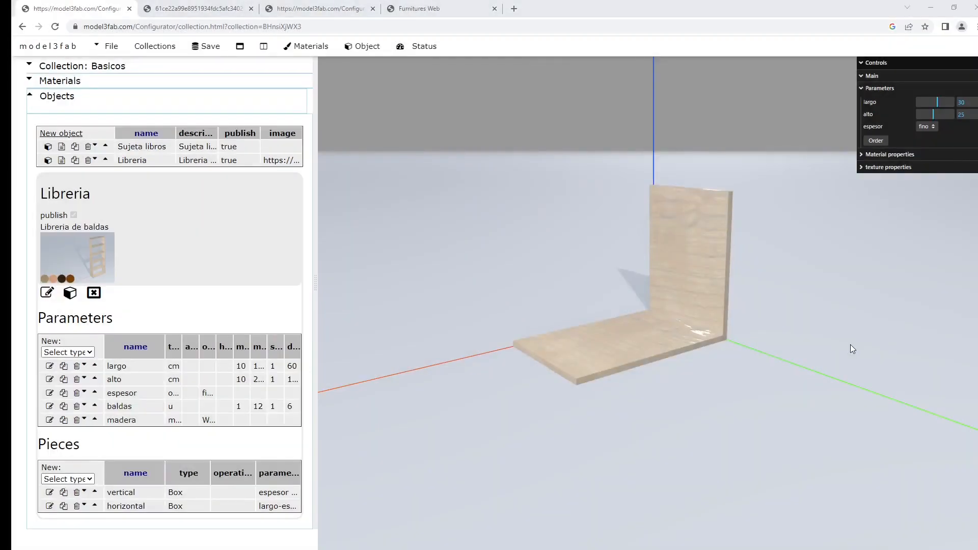
pyautogui.hotkey('alt', 'Tab')
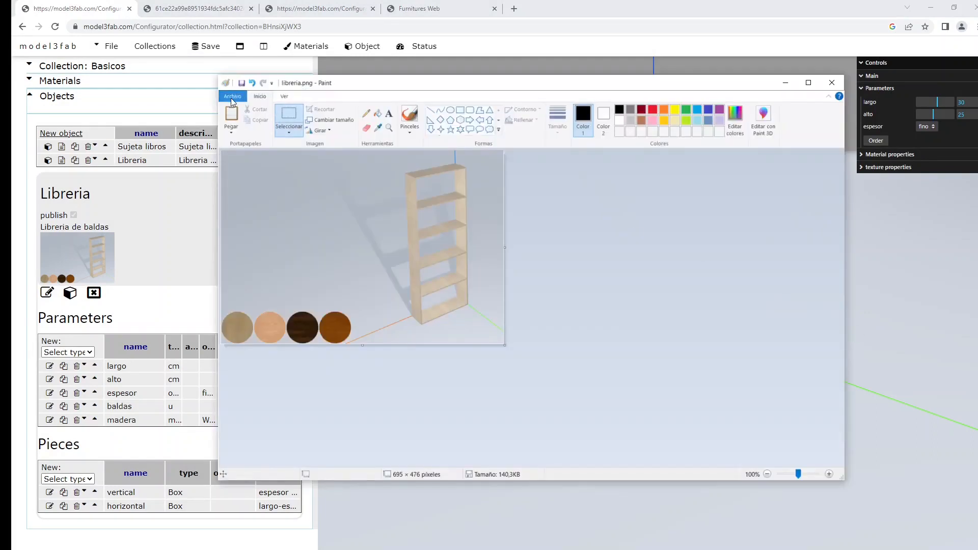
pyautogui.hotkey('ctrl', 'v')
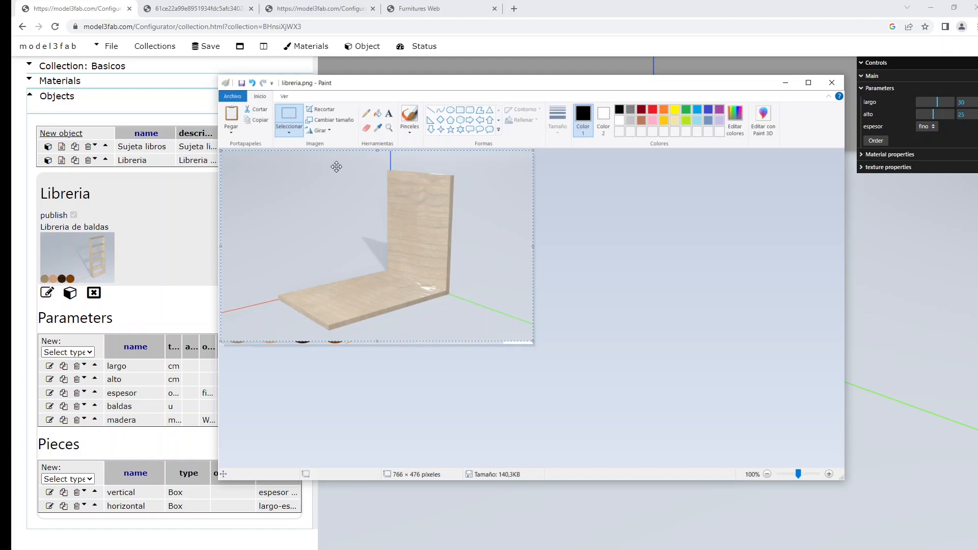
pyautogui.click(231, 96)
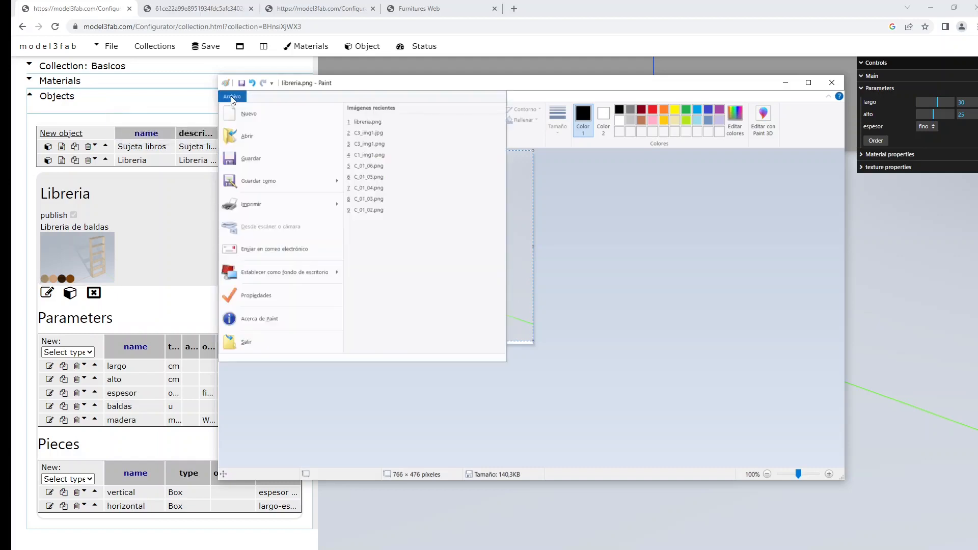
pyautogui.click(263, 181)
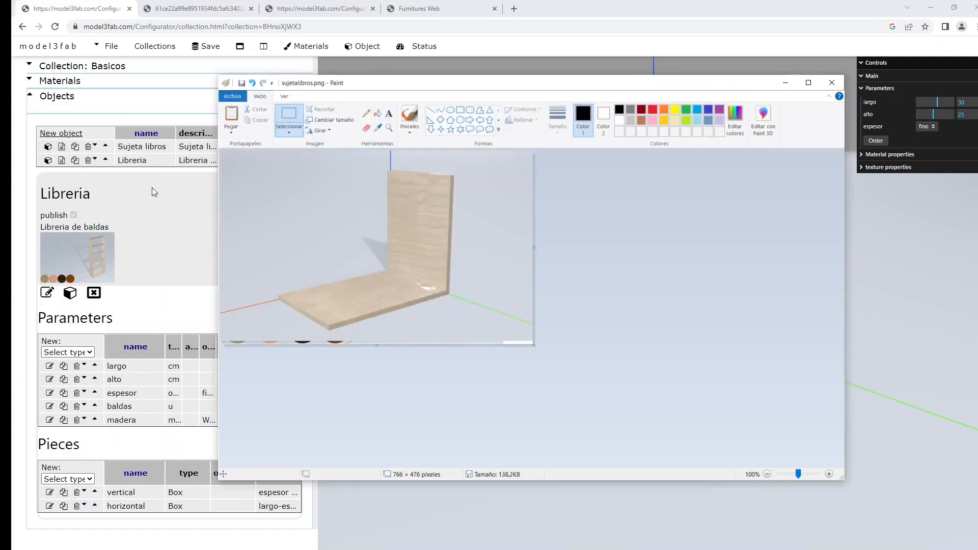
# Upload sujetalibros.png to the company's images in the browser and copy the uploaded image's URL.
pyautogui.click(142, 52)
pyautogui.click(142, 49)
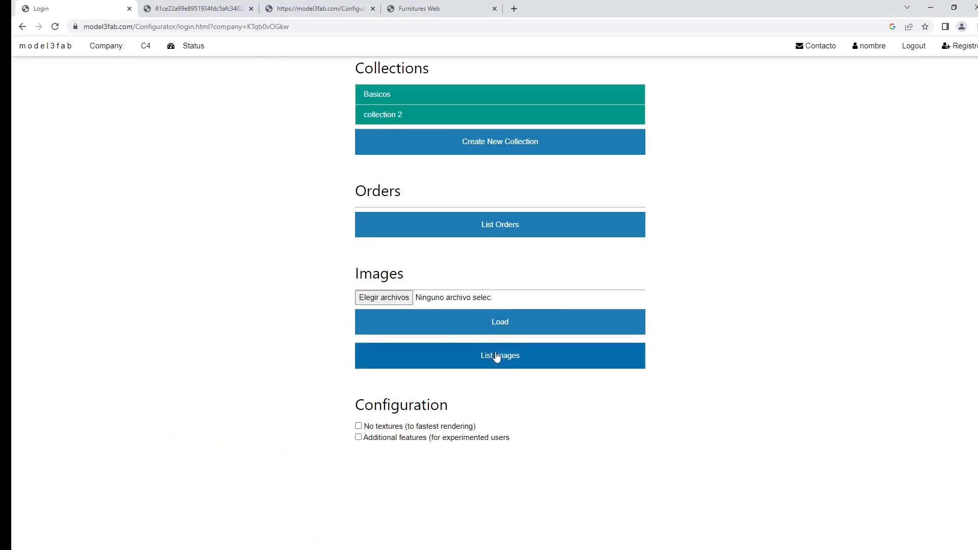
pyautogui.click(498, 357)
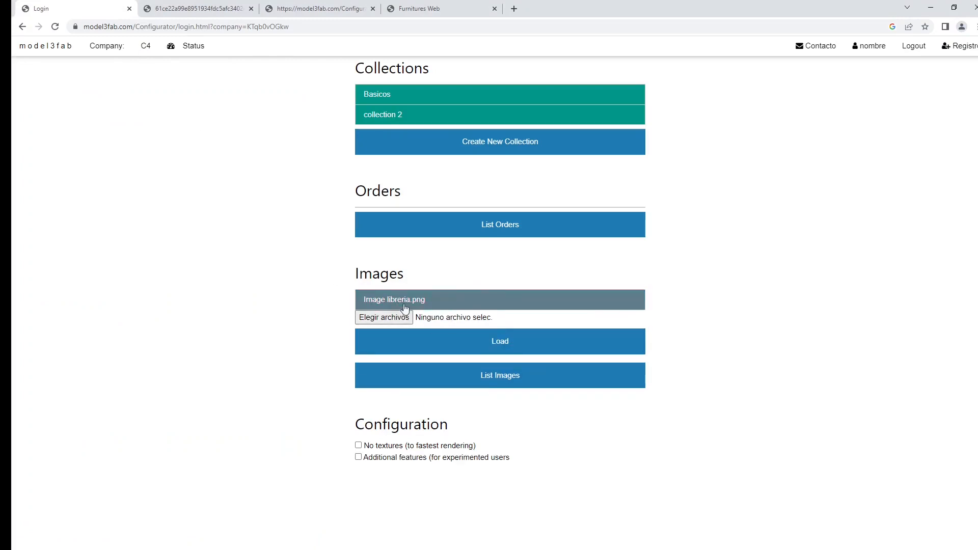
pyautogui.click(385, 318)
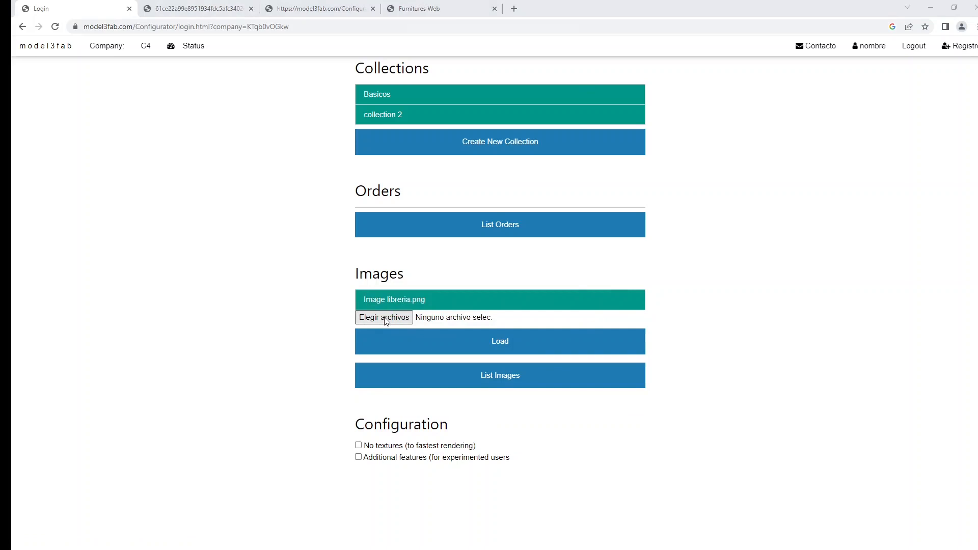
pyautogui.click(494, 328)
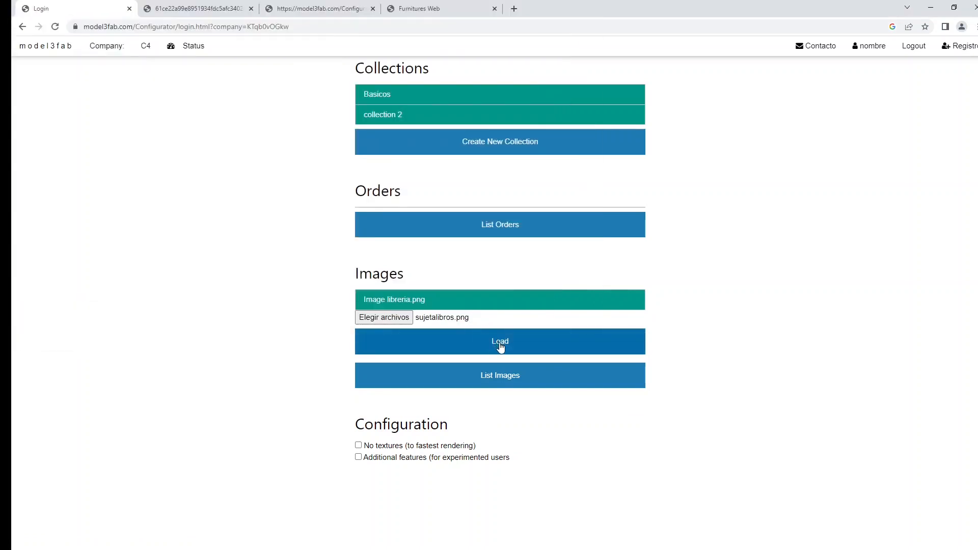
pyautogui.click(500, 345)
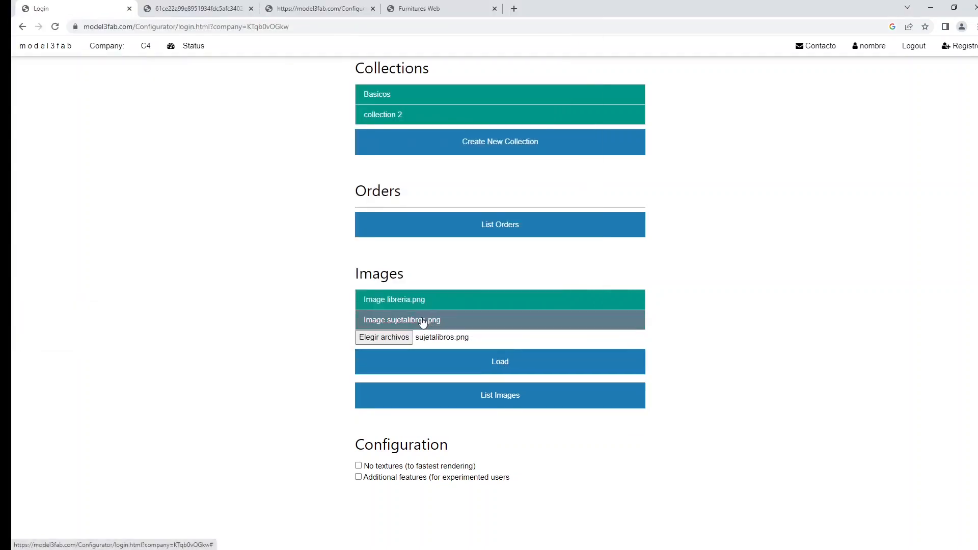
pyautogui.click(422, 319)
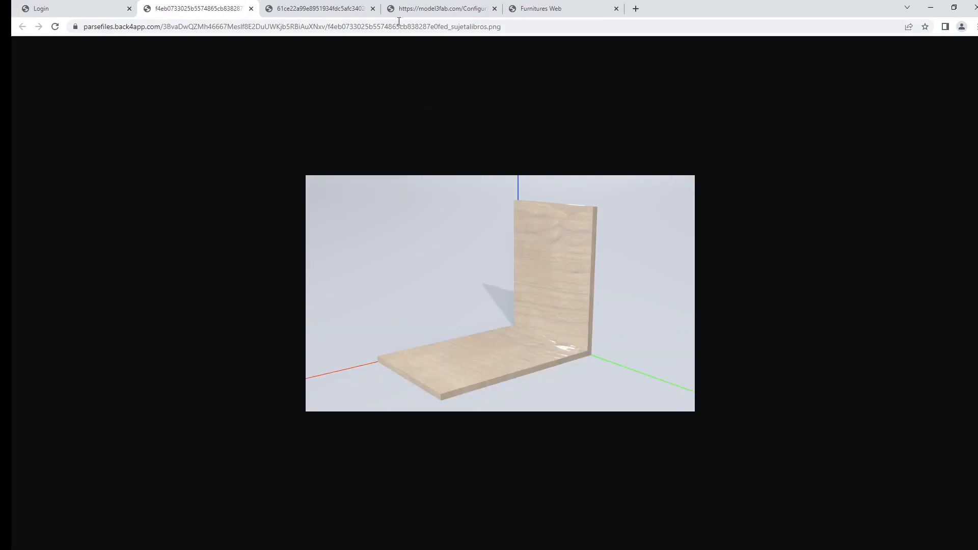
pyautogui.click(393, 24)
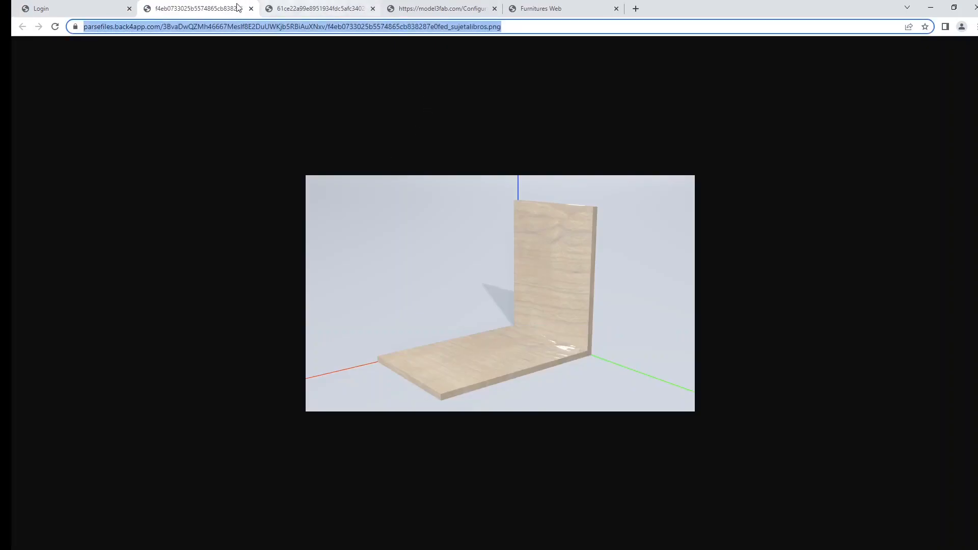
# In the Basicos collection, set the image URLs of Sujeta libros (sujetalibros.png) and Libreria (libreria.png), and save the collection.
pyautogui.click(76, 8)
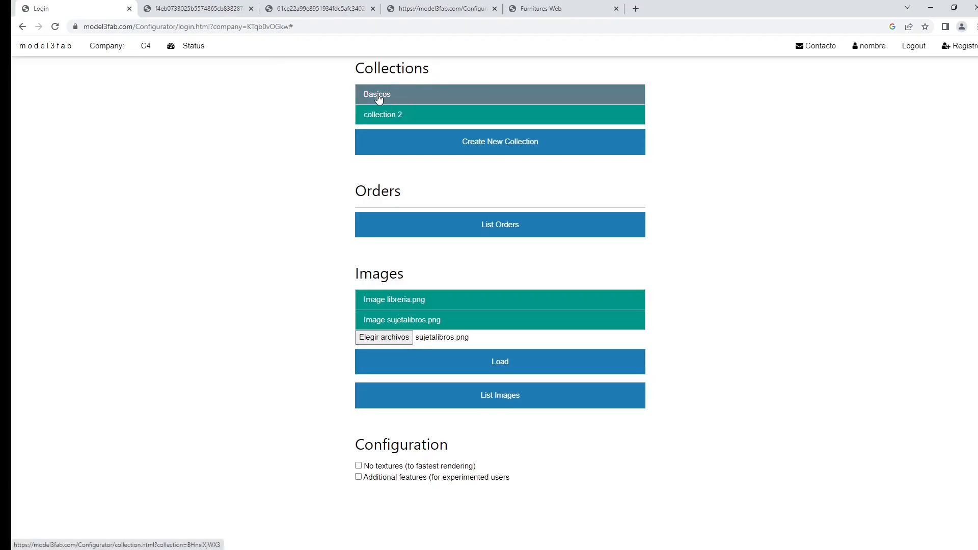
pyautogui.click(378, 98)
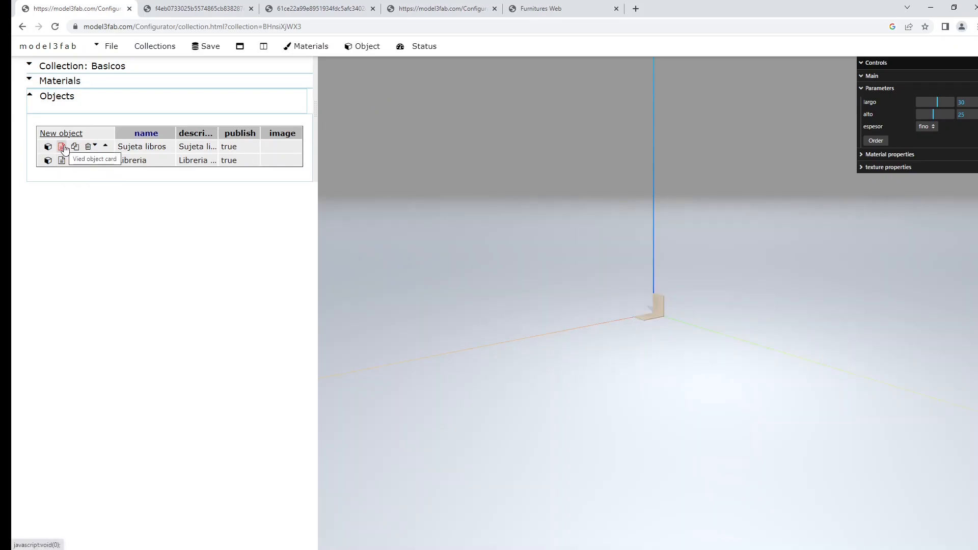
pyautogui.click(62, 147)
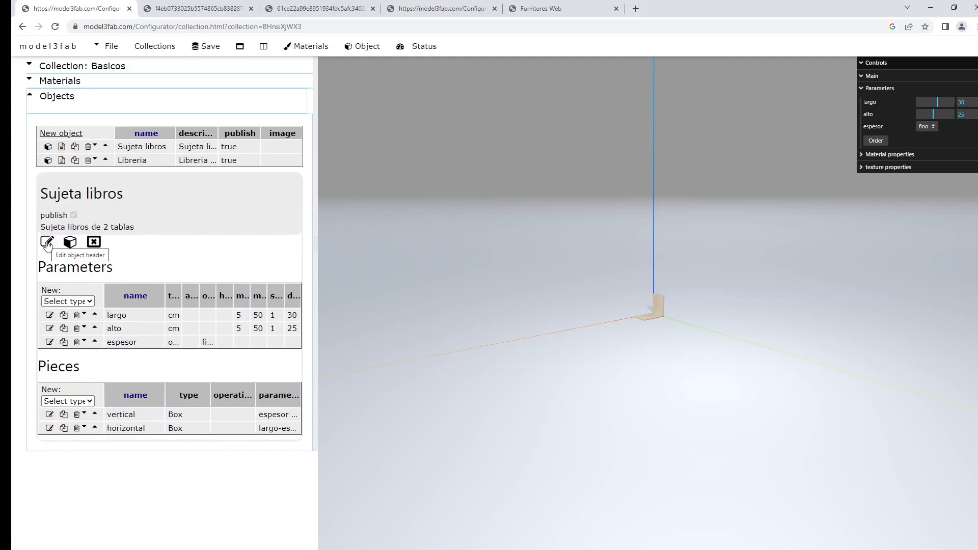
pyautogui.click(47, 242)
pyautogui.click(136, 284)
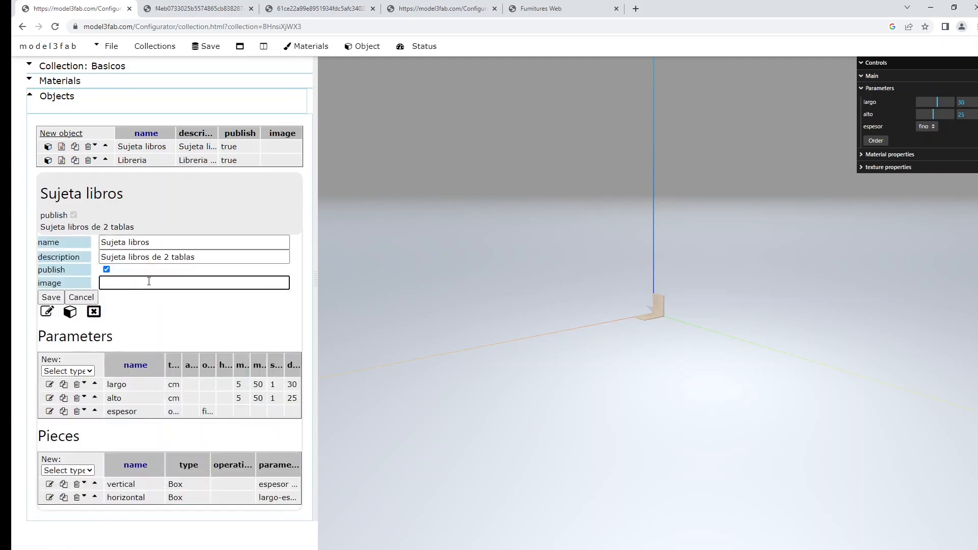
pyautogui.hotkey('ctrl', 'v')
pyautogui.click(51, 297)
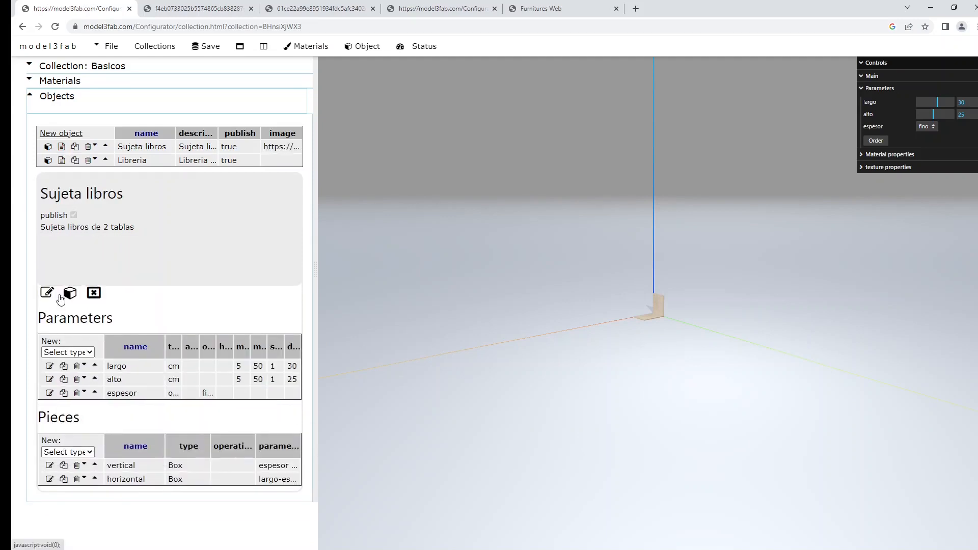
pyautogui.click(206, 45)
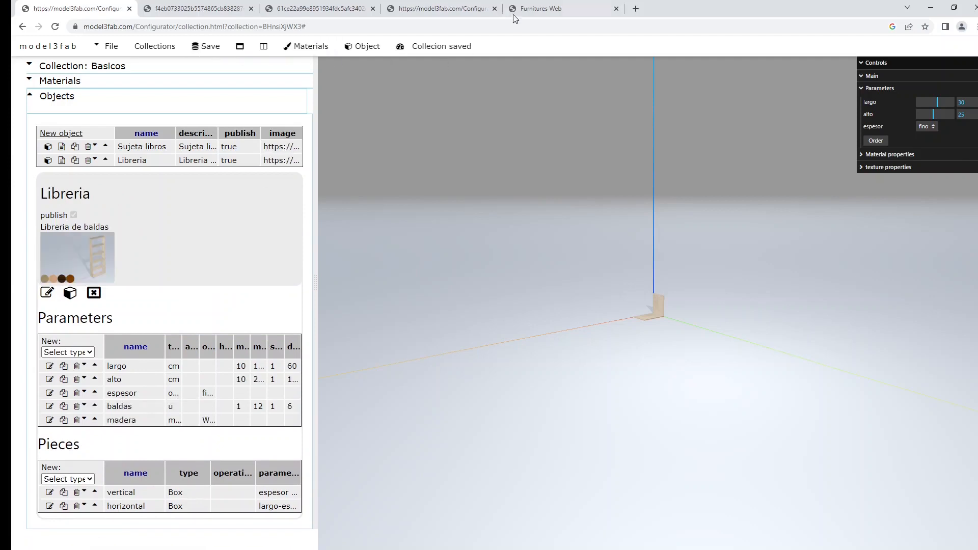
# Open the company's public Furnitures Web page and view the Libreria object of the Basicos collection.
pyautogui.click(513, 14)
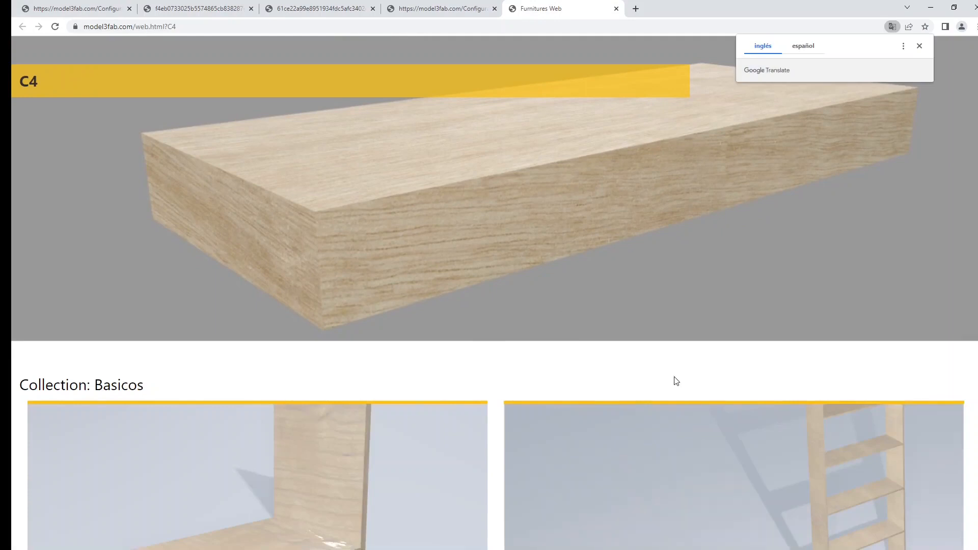
pyautogui.scroll(-2, 675, 379)
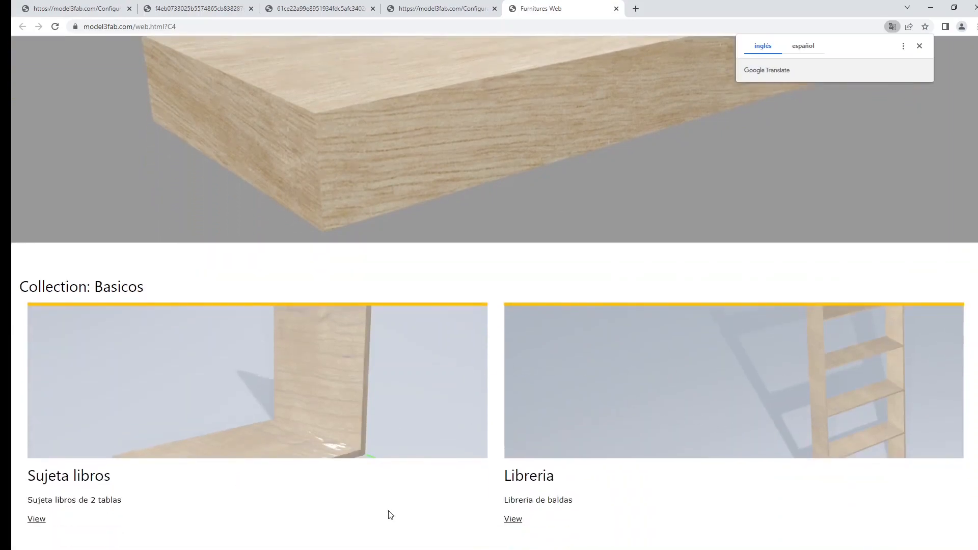
pyautogui.click(512, 519)
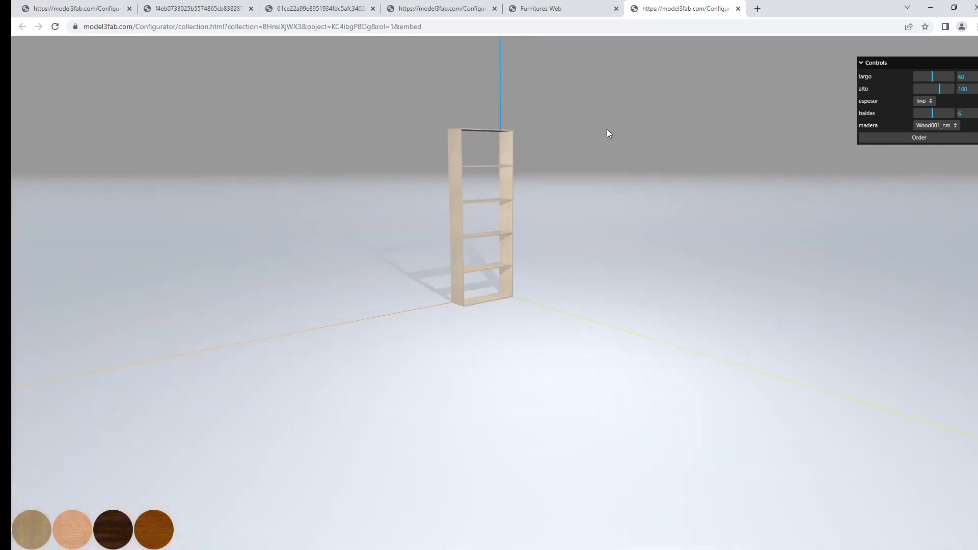
# Resize the public Libreria bookcase to largo 42 and alto 96, with baldas set to 3.
pyautogui.moveTo(633, 210); pyautogui.dragTo(637, 232, button='right')
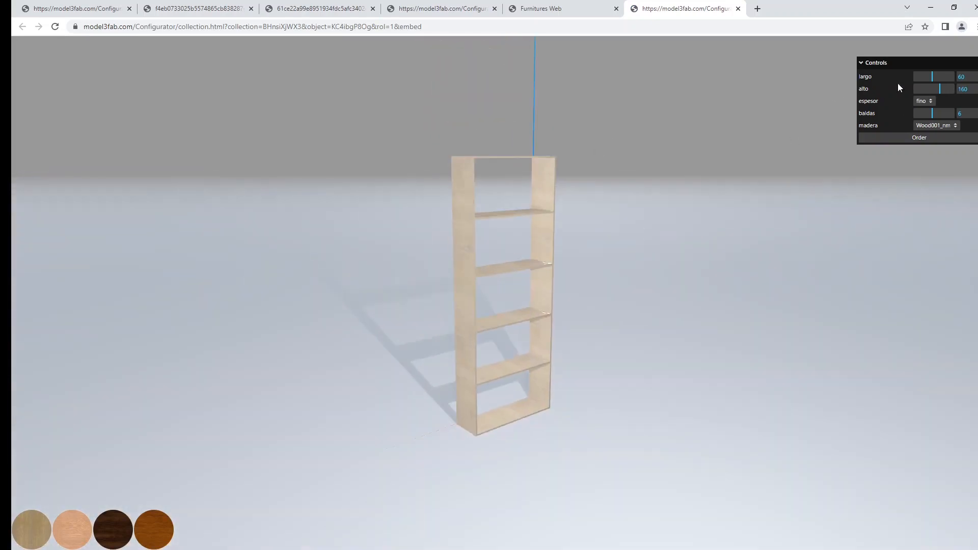
pyautogui.moveTo(930, 75); pyautogui.dragTo(927, 112)
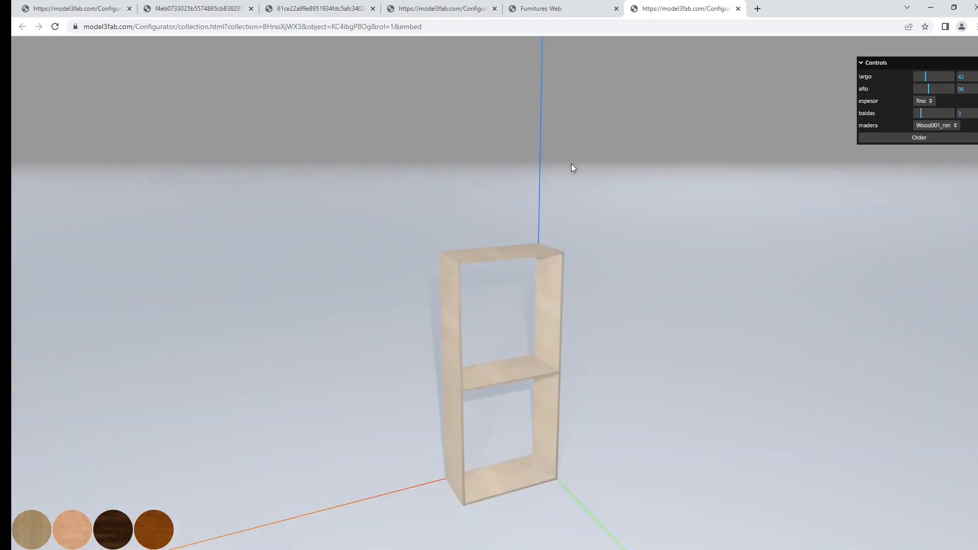
pyautogui.moveTo(673, 295); pyautogui.dragTo(680, 250, button='right')
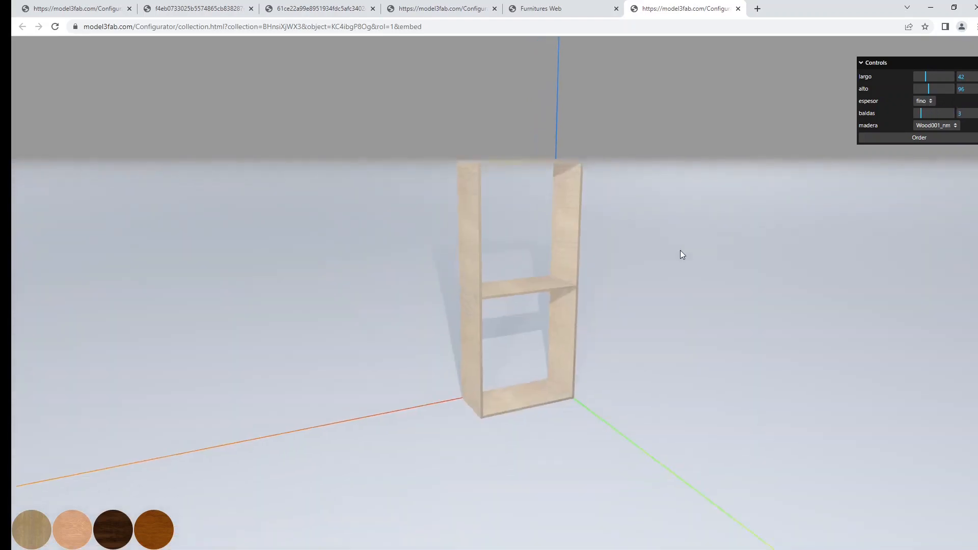
# Try the bookcase's espesor as normal and as extra grueso.
pyautogui.click(924, 100)
pyautogui.click(926, 122)
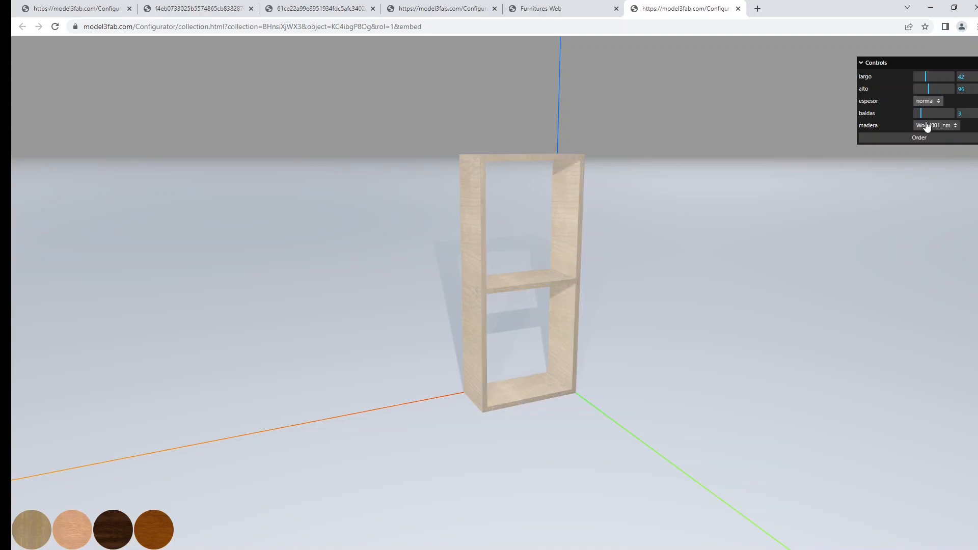
pyautogui.click(927, 100)
pyautogui.click(933, 135)
pyautogui.scroll(2, 596, 249)
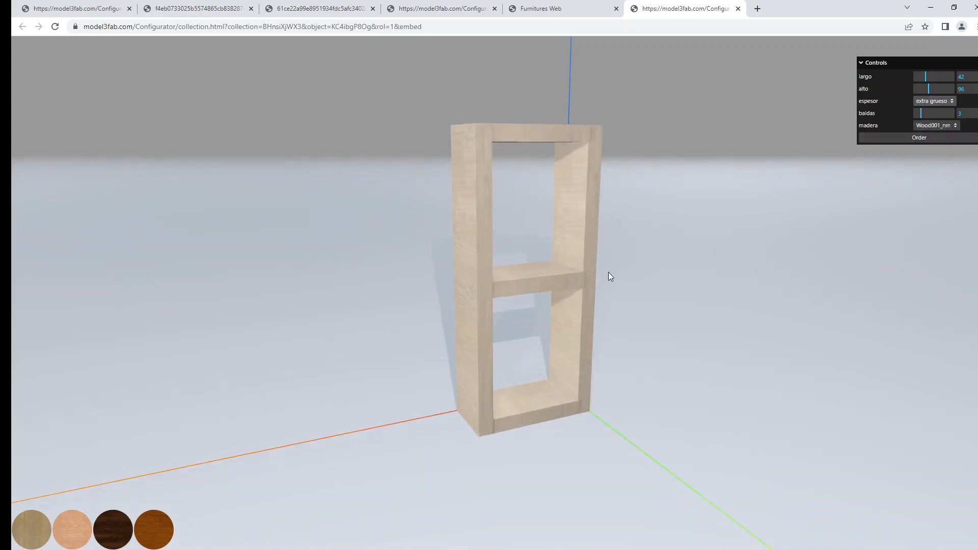
# Try the woods Wood050_nm, Wood067_nm and Wood030_nm on the bookcase using the swatches.
pyautogui.click(71, 527)
pyautogui.click(110, 535)
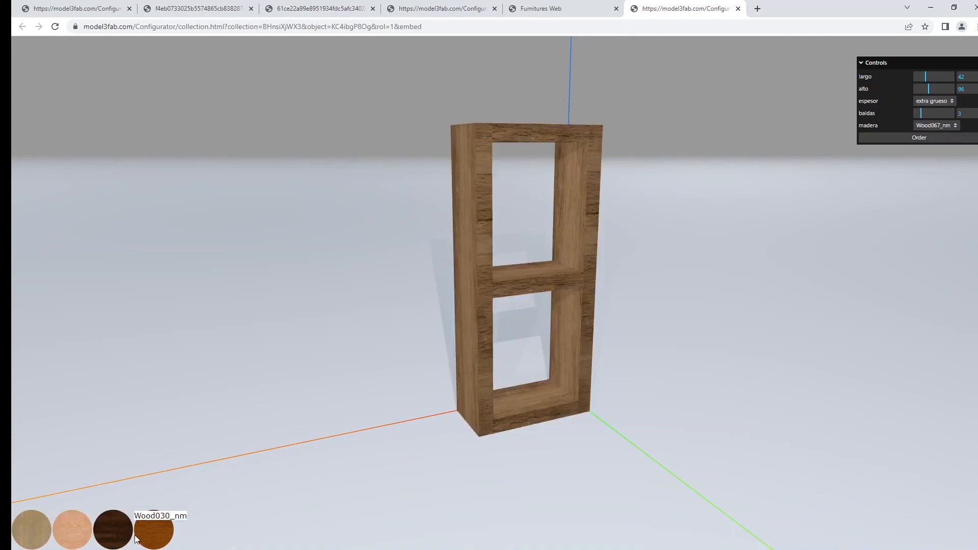
pyautogui.click(150, 539)
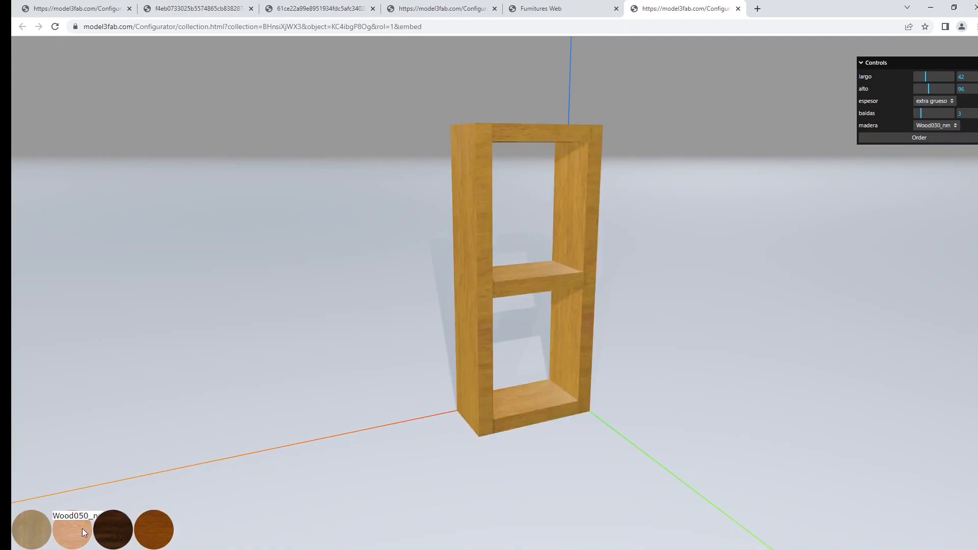
pyautogui.click(84, 532)
pyautogui.click(127, 534)
pyautogui.click(153, 533)
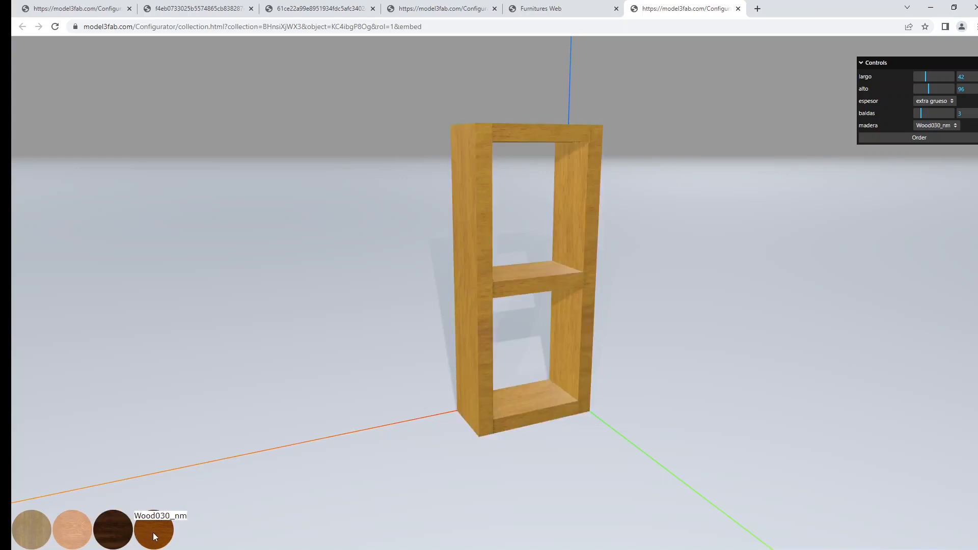
# Set the bookcase's baldas to 6 and espesor to normal, and give it the Wood050_nm wood.
pyautogui.moveTo(579, 286); pyautogui.dragTo(575, 279)
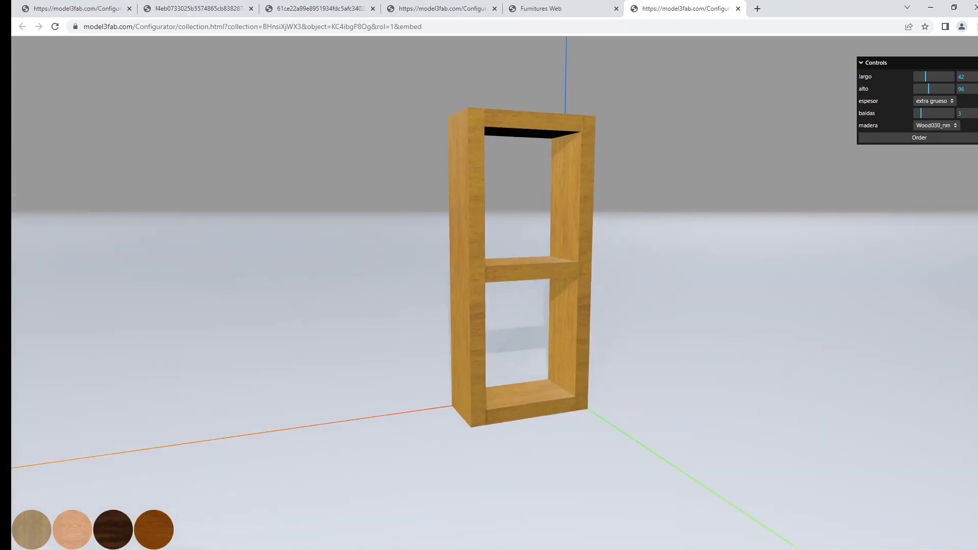
pyautogui.moveTo(923, 115); pyautogui.dragTo(933, 115)
pyautogui.click(940, 103)
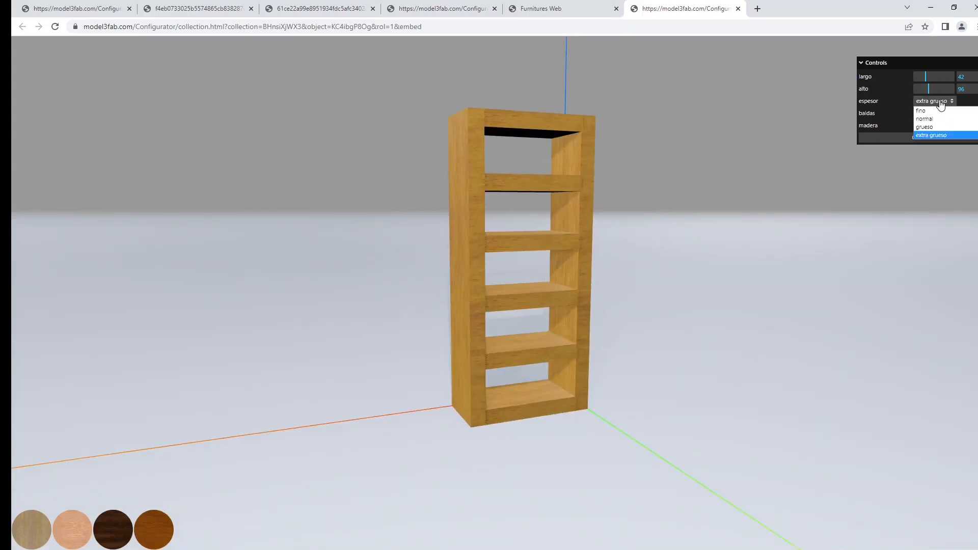
pyautogui.click(933, 120)
pyautogui.moveTo(710, 203); pyautogui.dragTo(734, 251)
pyautogui.scroll(5, 690, 217)
pyautogui.scroll(3, 734, 250)
pyautogui.scroll(-2, 734, 247)
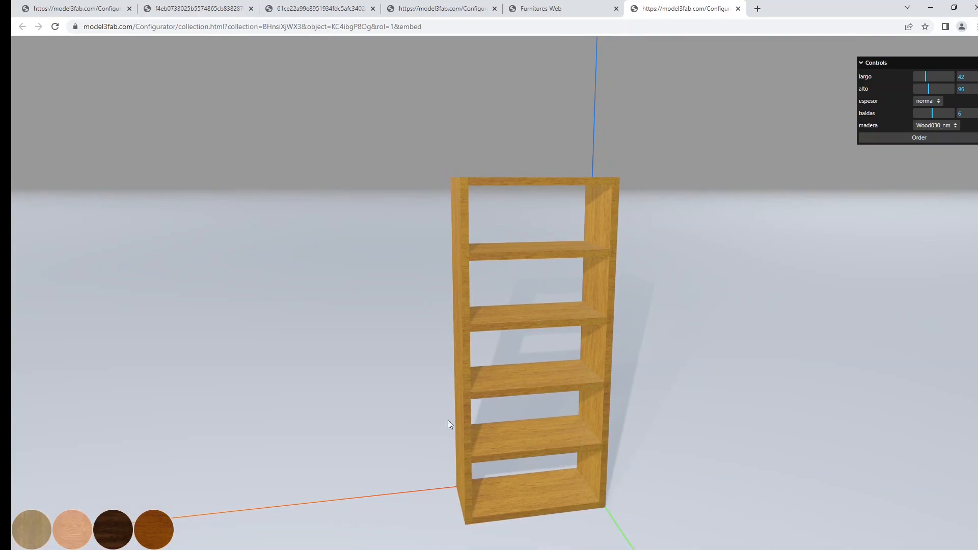
pyautogui.click(75, 534)
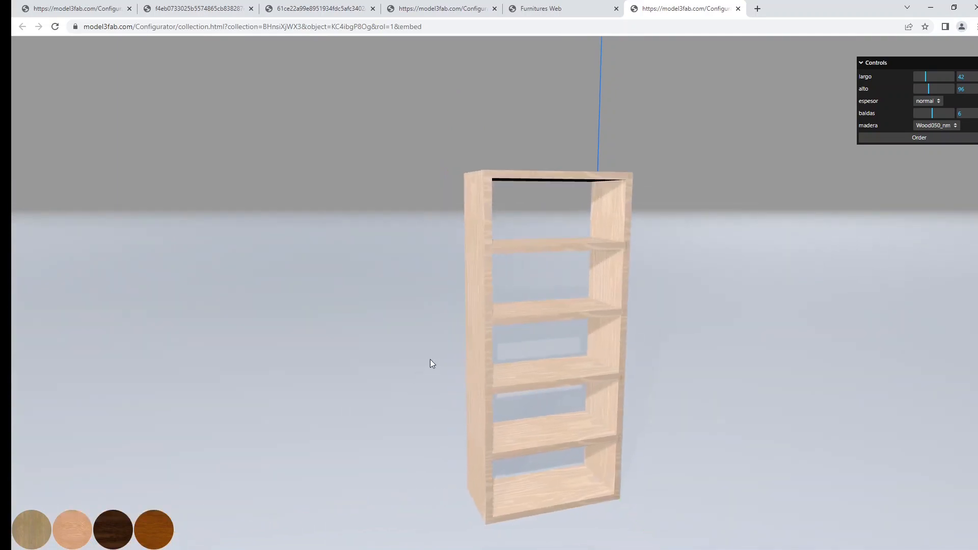
# Start an order for the configured bookcase and cancel it at the contact details prompt.
pyautogui.click(915, 139)
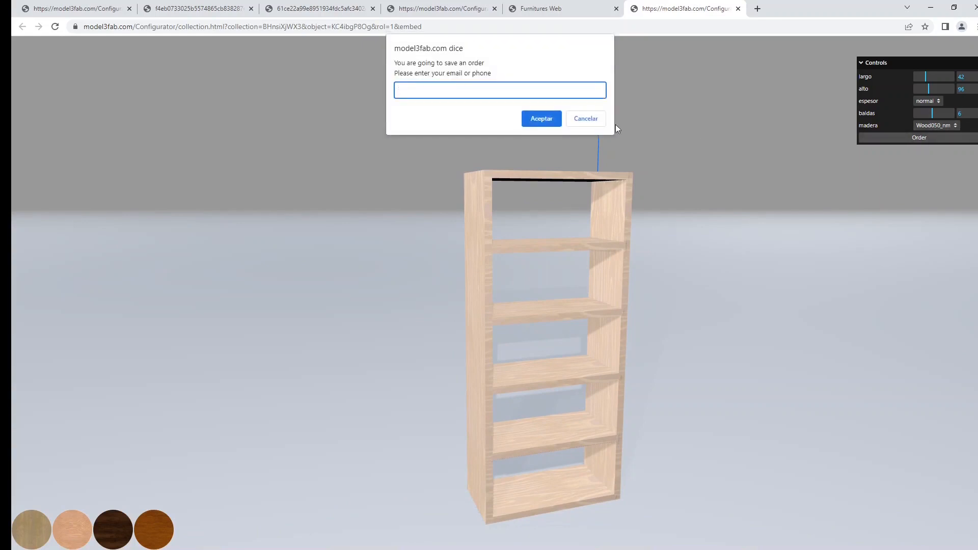
pyautogui.click(596, 122)
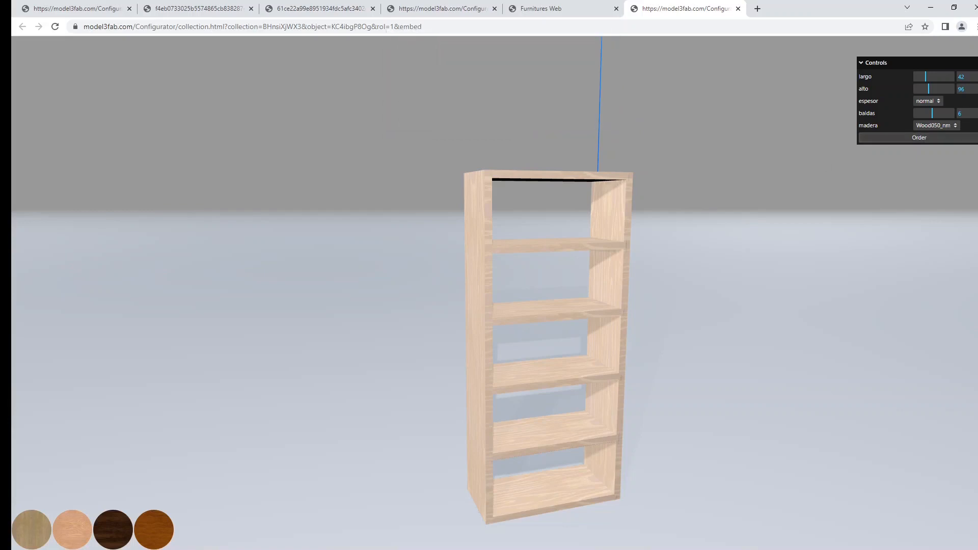